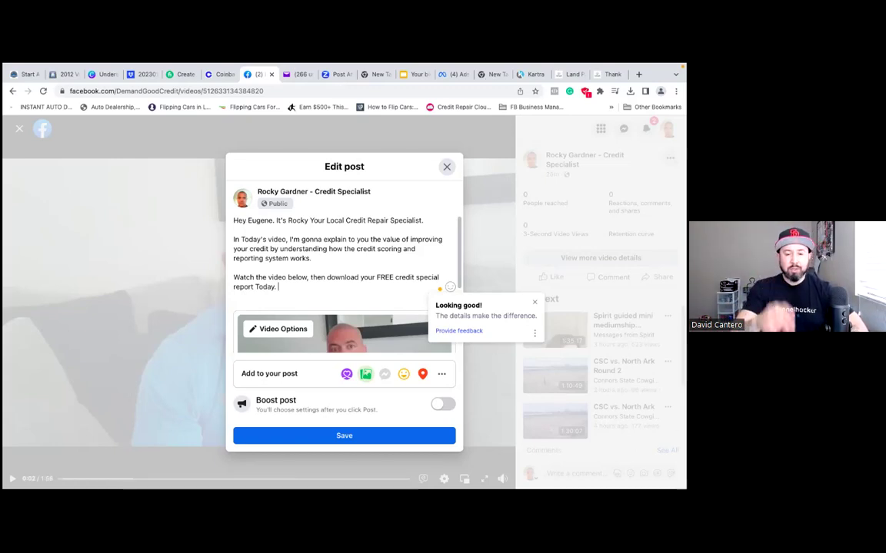
# Save the edited text of the video post and open a new browser tab
pyautogui.click(343, 436)
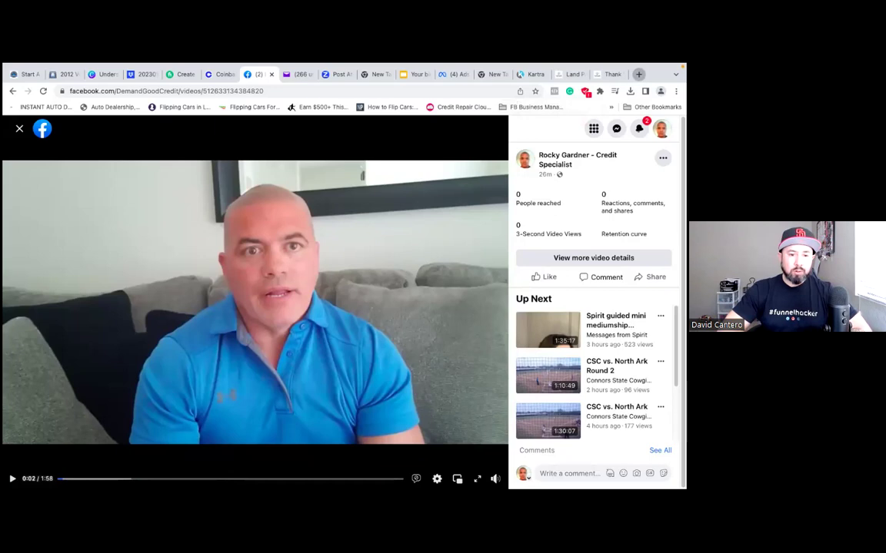
pyautogui.hotkey('ctrl', 't')
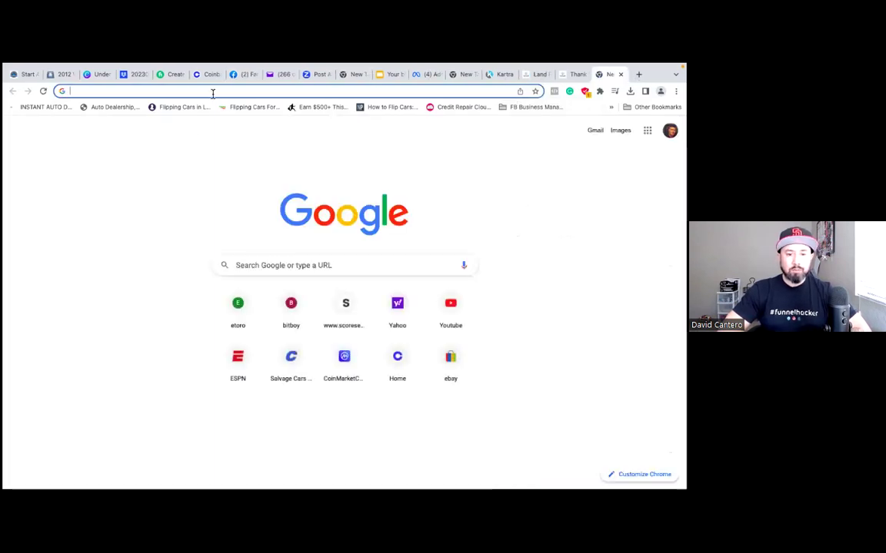
# Switch to the Meta audiences page and open Events Manager
pyautogui.click(416, 77)
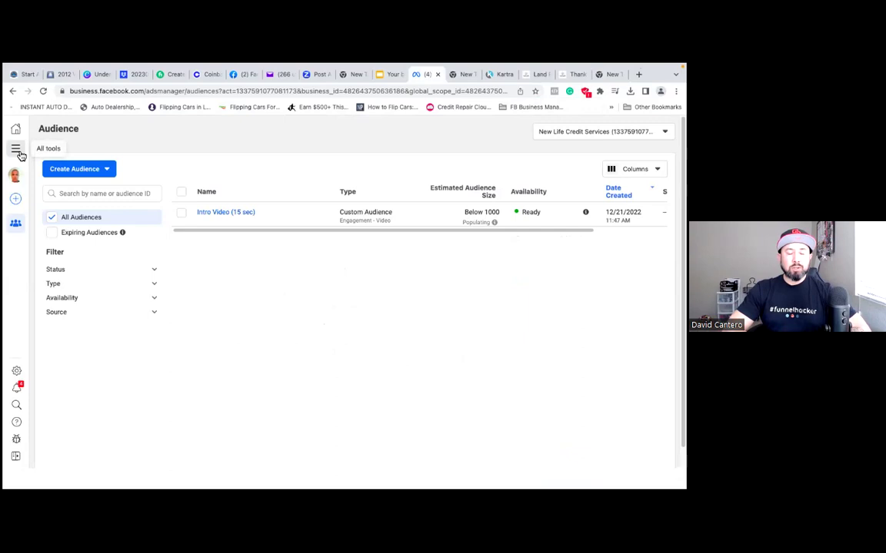
pyautogui.click(16, 150)
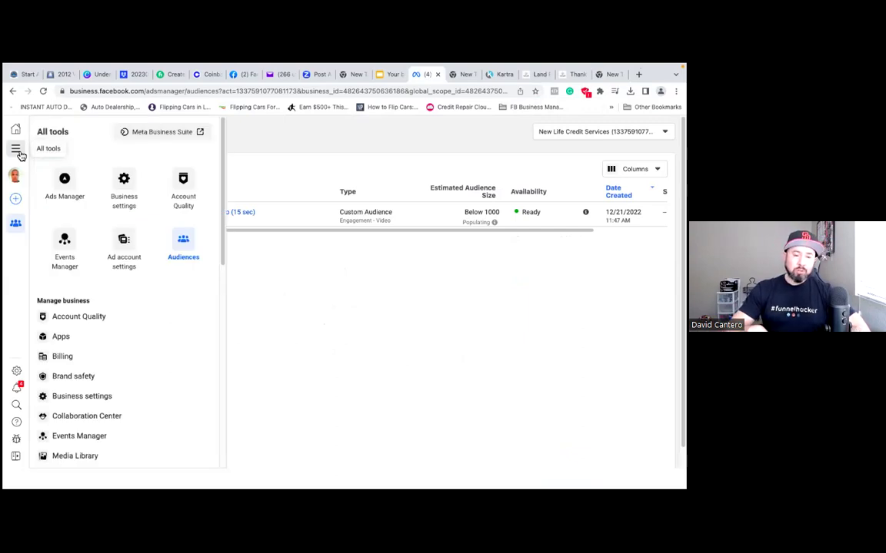
pyautogui.click(71, 247)
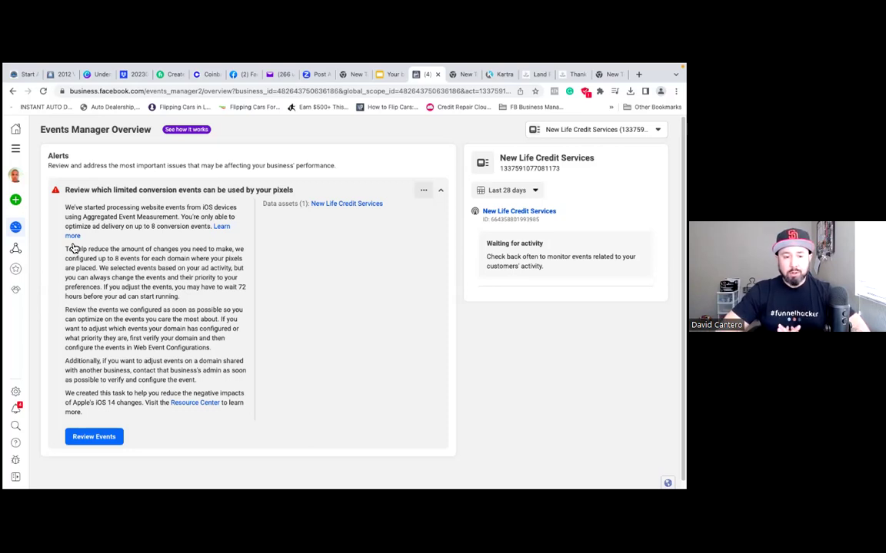
# Show the data sources in Events Manager and switch from the ad account to the New Life Credit Services business
pyautogui.moveTo(6, 185)
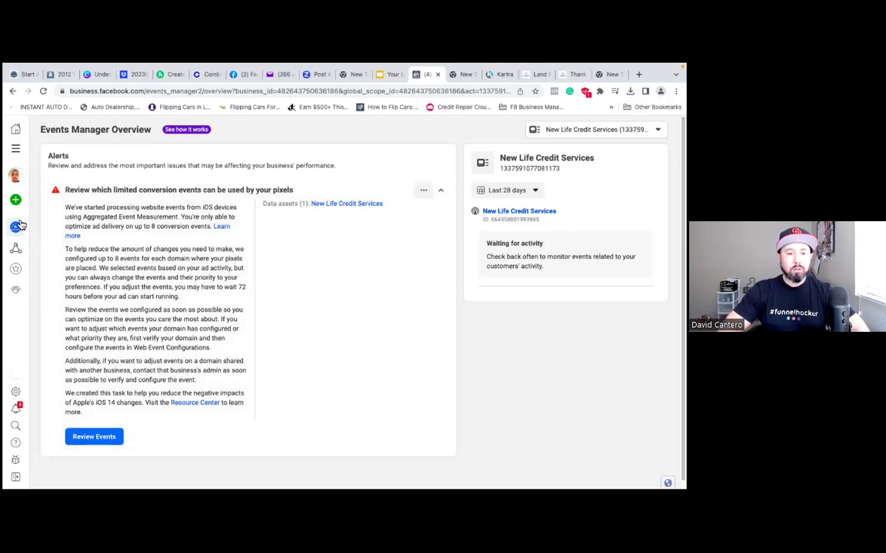
pyautogui.moveTo(17, 226)
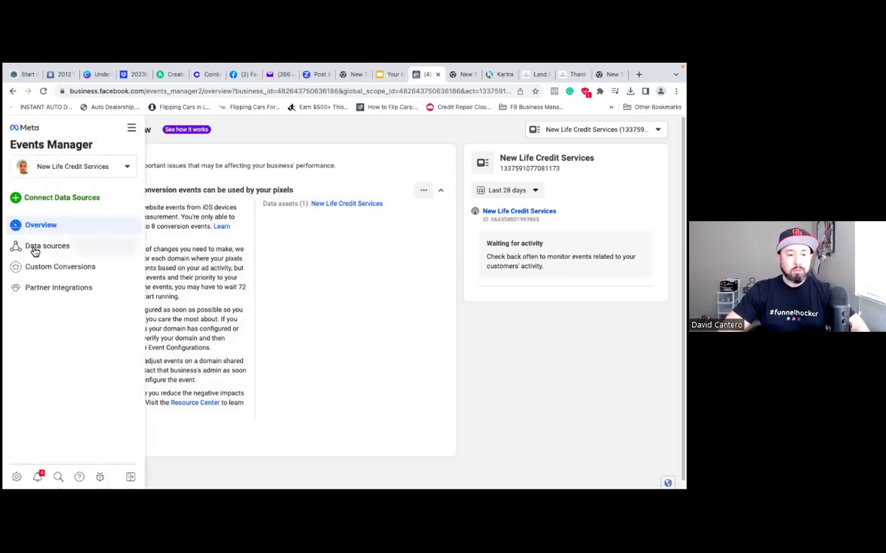
pyautogui.click(35, 248)
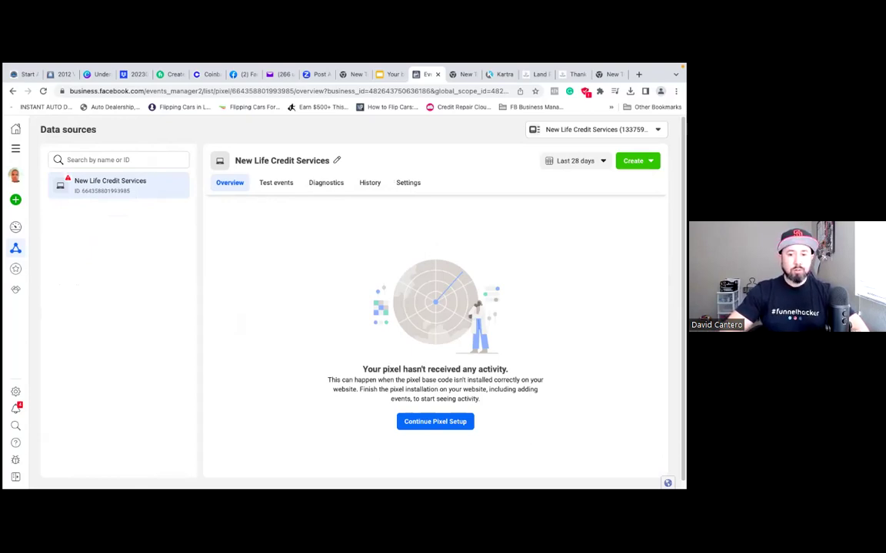
pyautogui.click(596, 129)
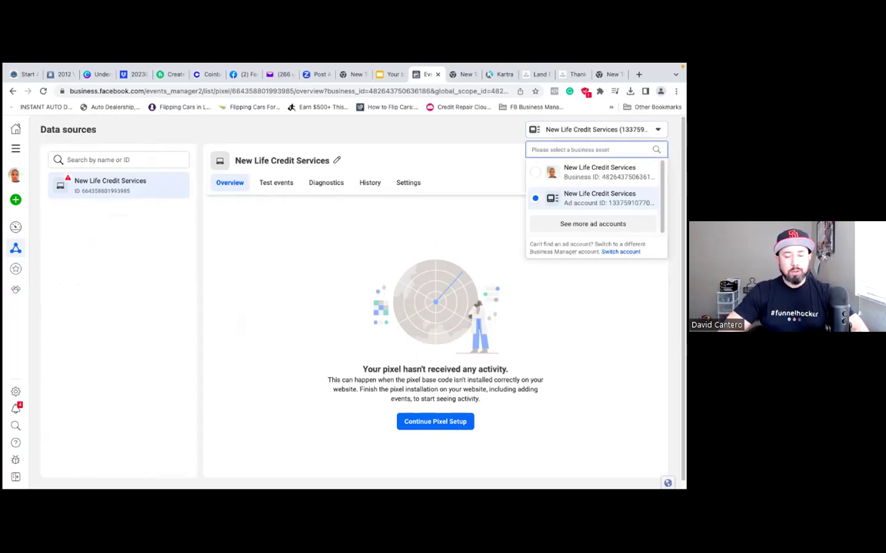
pyautogui.click(599, 172)
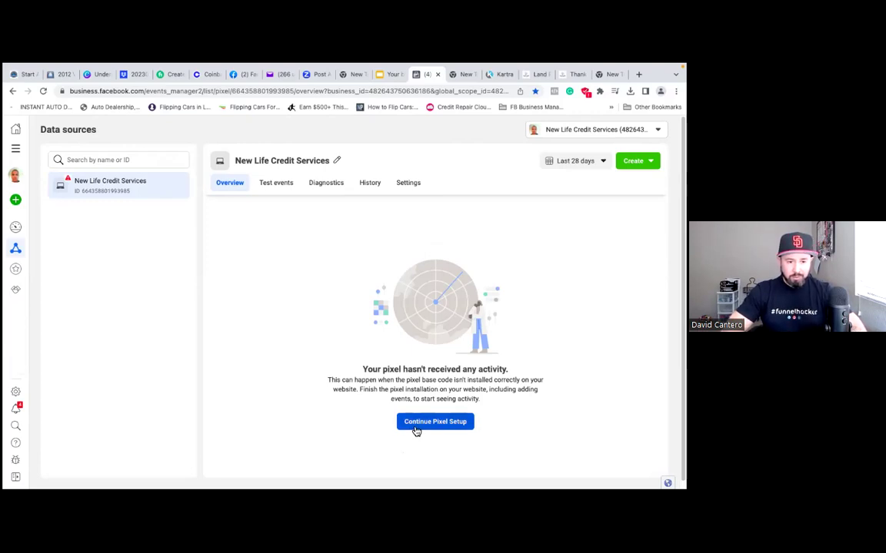
# Open the Business settings and show the Pixels among the data sources
pyautogui.click(16, 151)
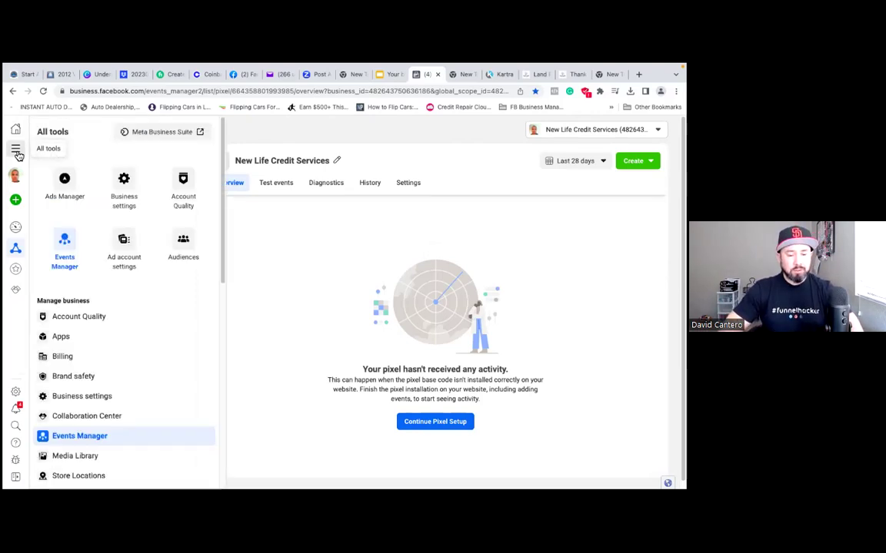
pyautogui.click(116, 198)
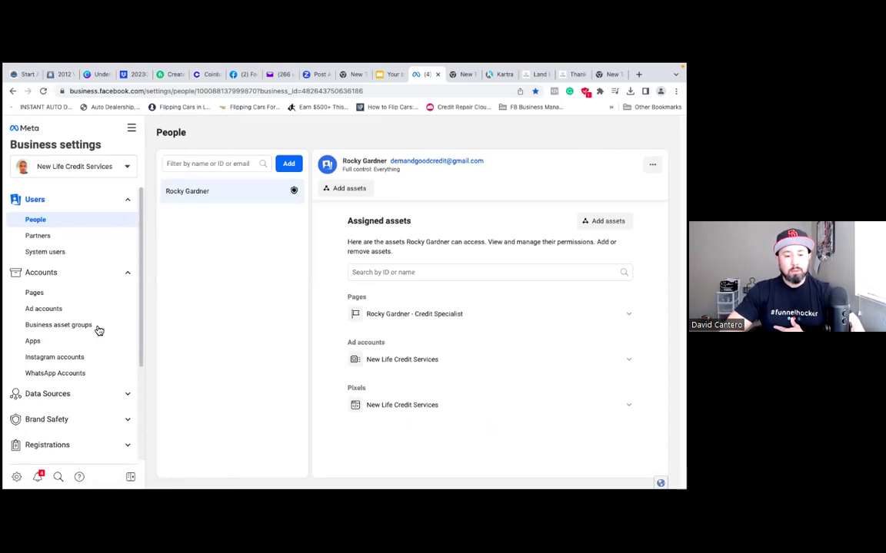
pyautogui.click(128, 396)
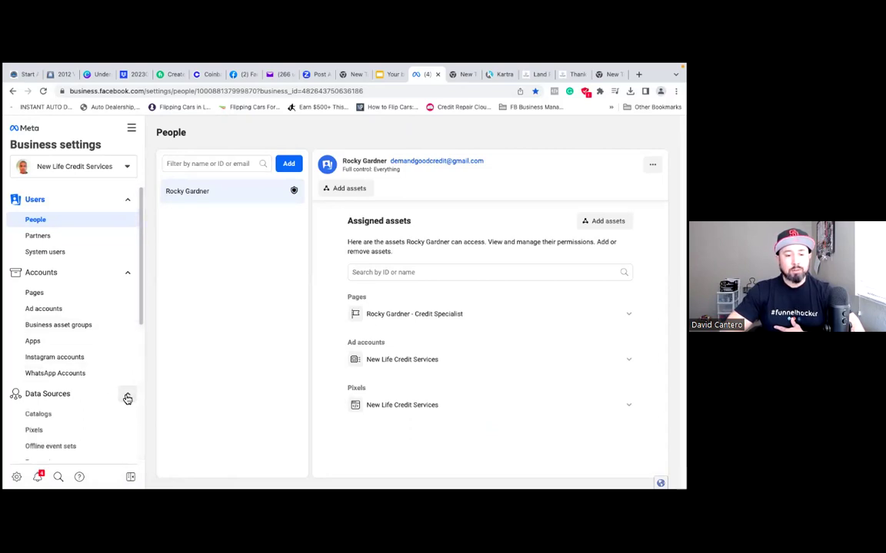
pyautogui.click(98, 433)
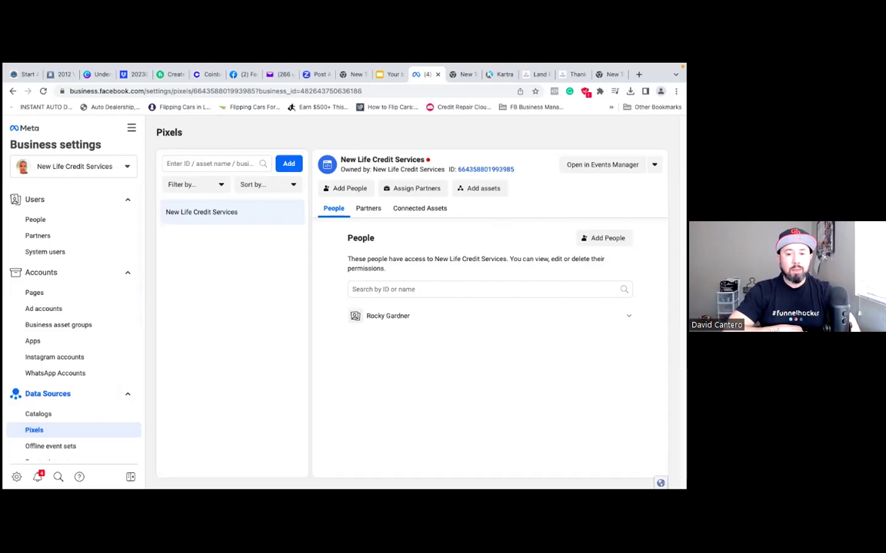
# Set up web events for the New Life Credit Services pixel using Meta Pixel as the connection method, with manual code installation
pyautogui.click(654, 164)
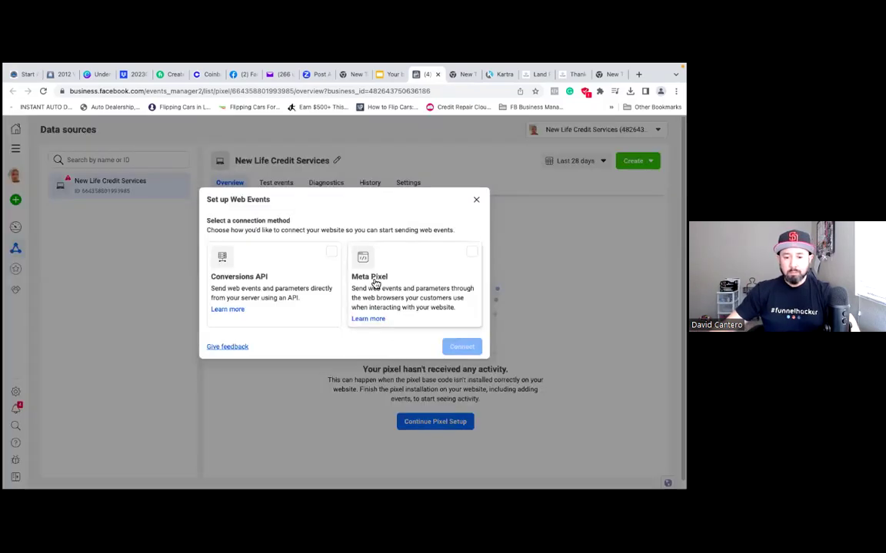
pyautogui.click(376, 284)
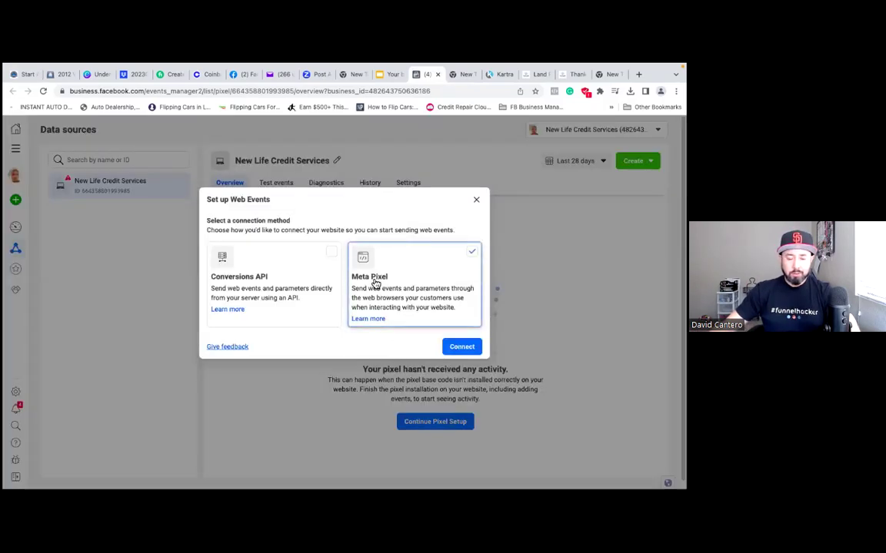
pyautogui.click(460, 348)
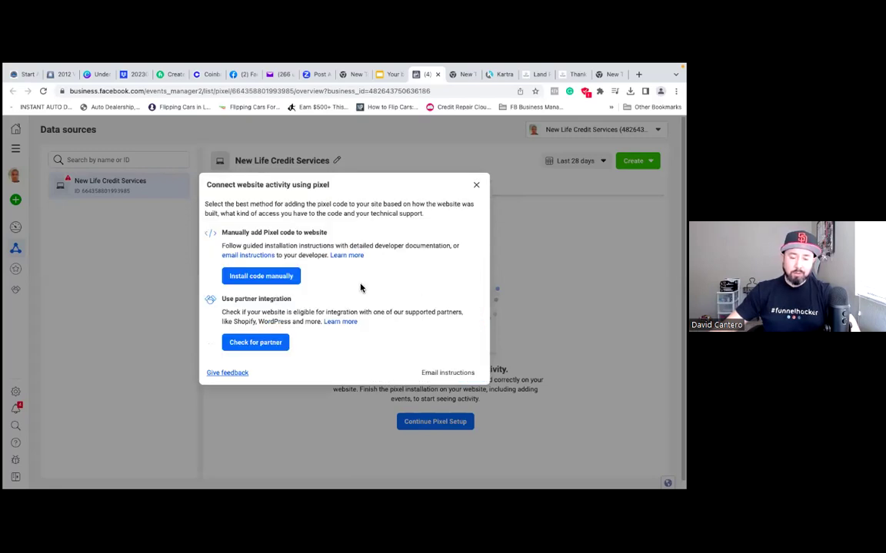
pyautogui.click(283, 278)
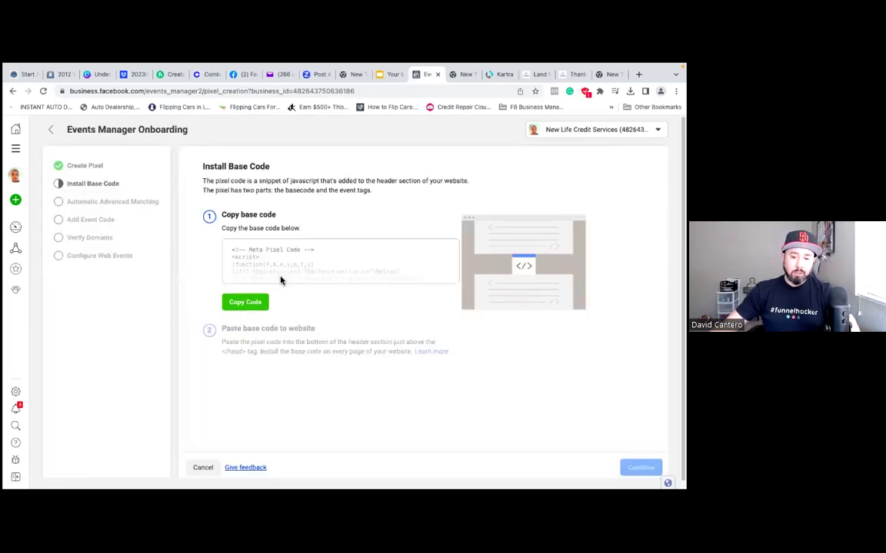
# Copy the Meta Pixel base code and continue through the remaining onboarding pages to the pixel overview
pyautogui.click(246, 303)
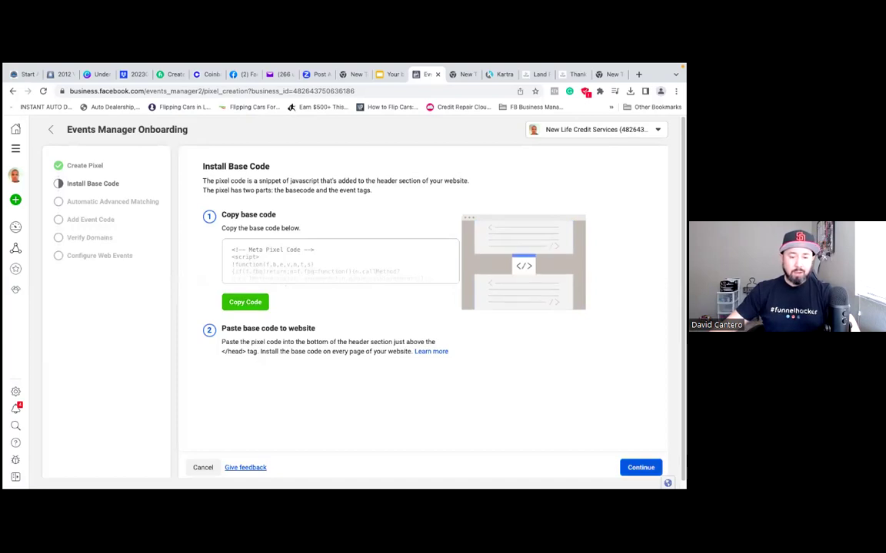
pyautogui.click(640, 468)
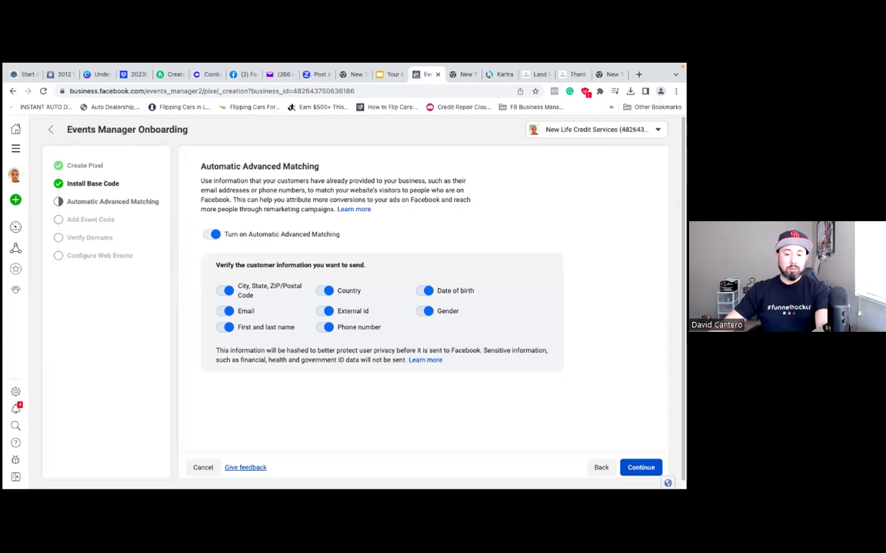
pyautogui.press('Return')
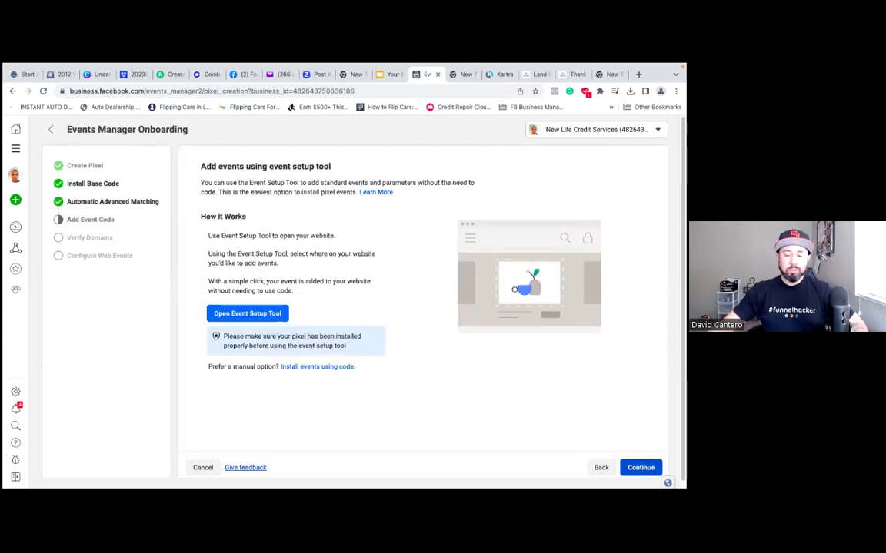
pyautogui.press('Return')
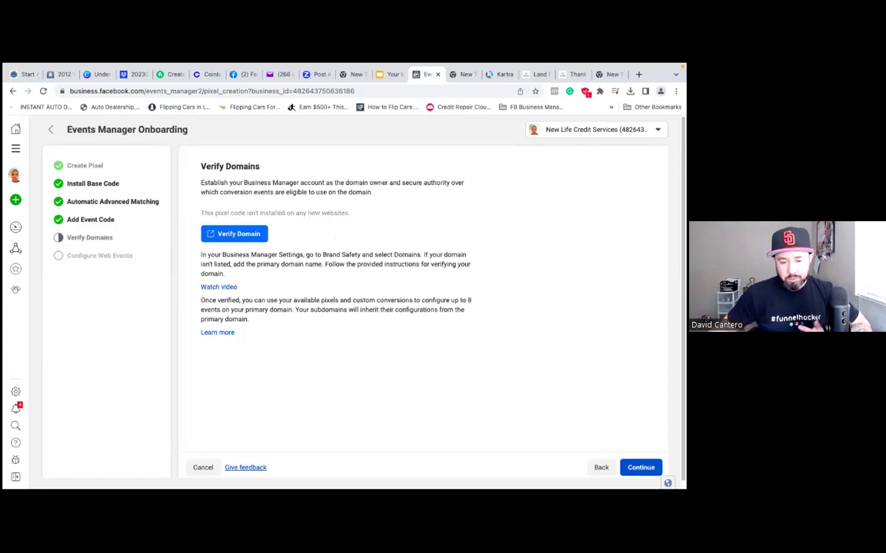
pyautogui.press('Return')
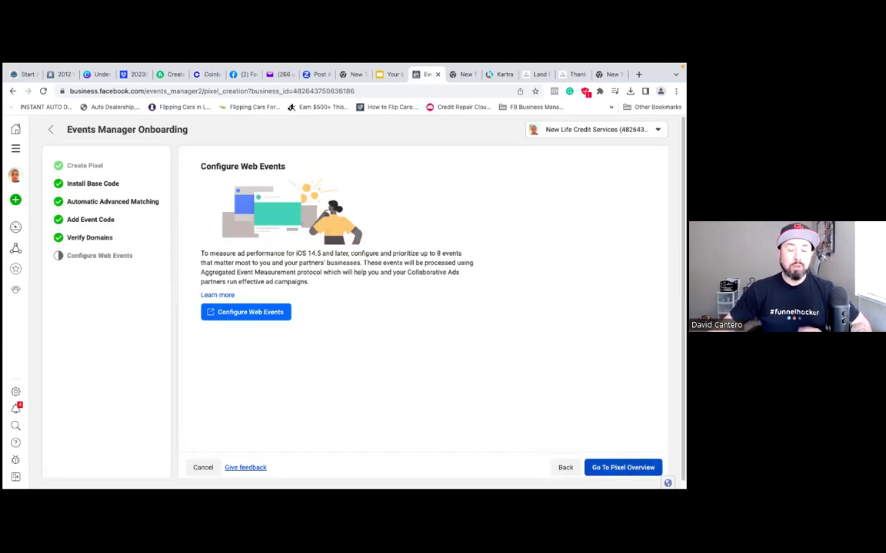
pyautogui.press('Return')
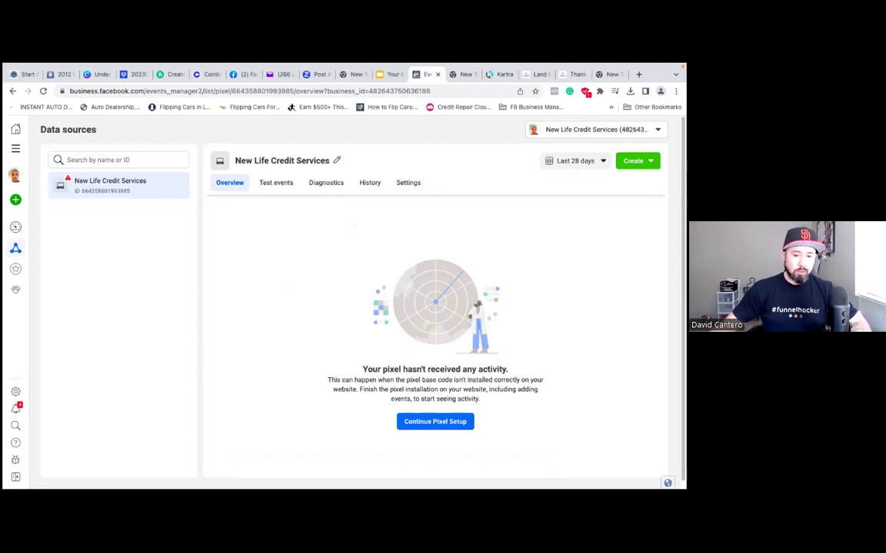
# Switch to Kartra, dismiss the publish dialog and open Landing Page 1 in the page editor
pyautogui.click(505, 79)
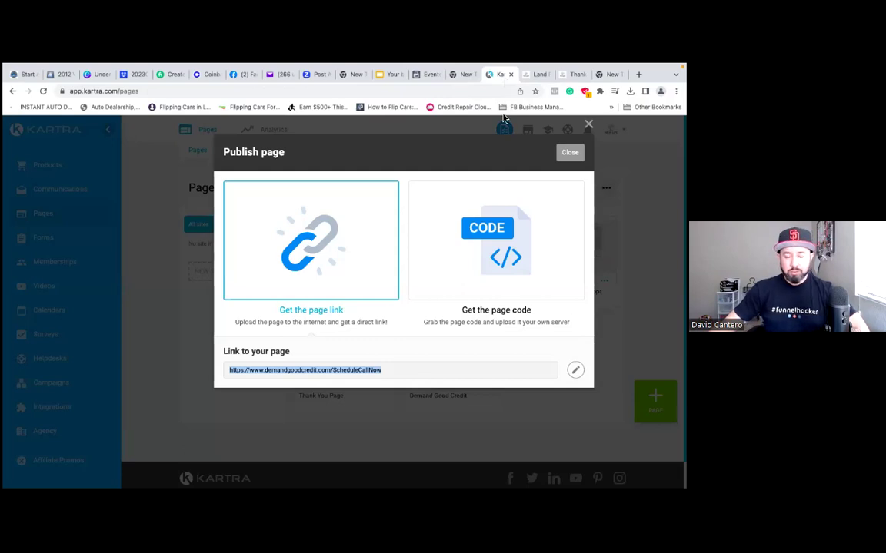
pyautogui.click(588, 123)
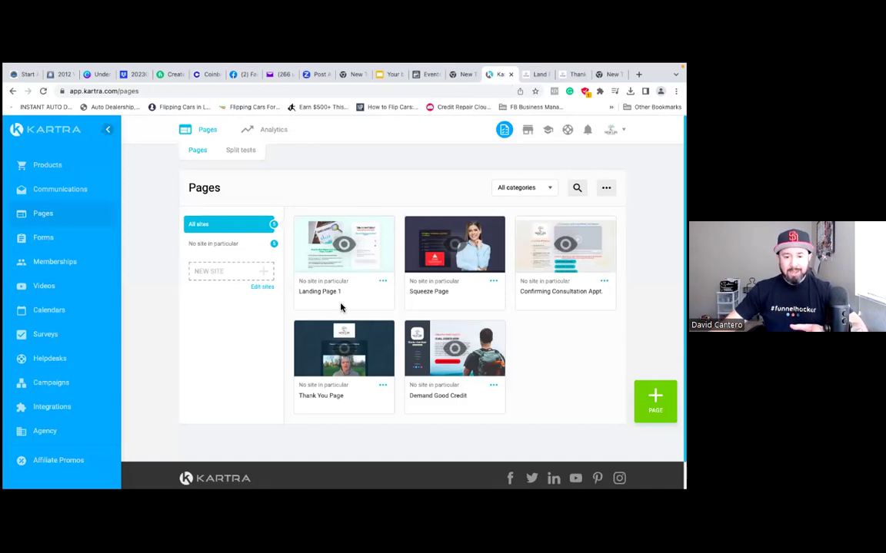
pyautogui.click(372, 267)
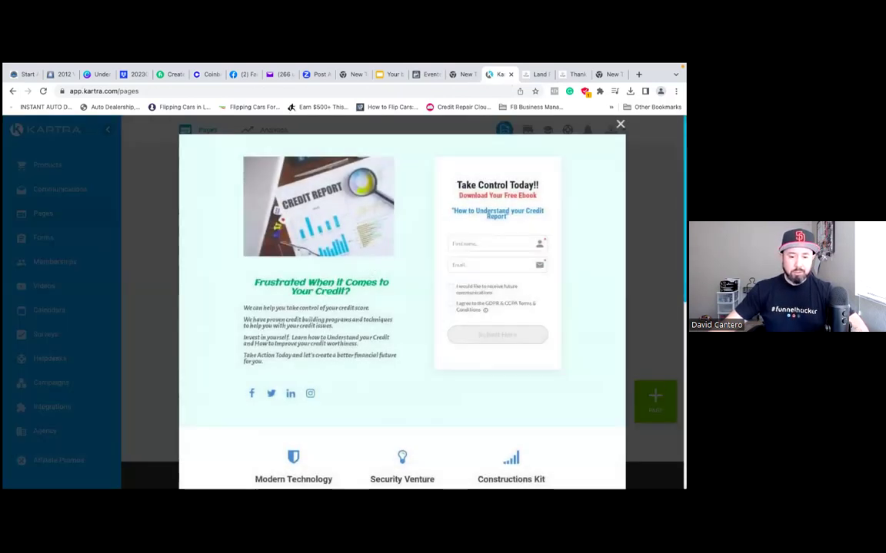
pyautogui.press('Escape')
pyautogui.click(383, 285)
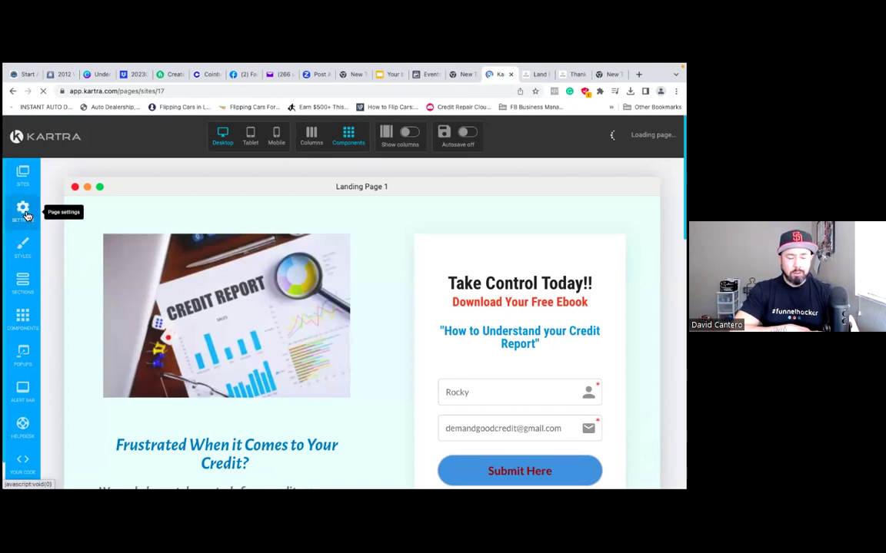
# Open the tracking codes in the page settings and enter the field for the Facebook Ads tracking code
pyautogui.click(24, 209)
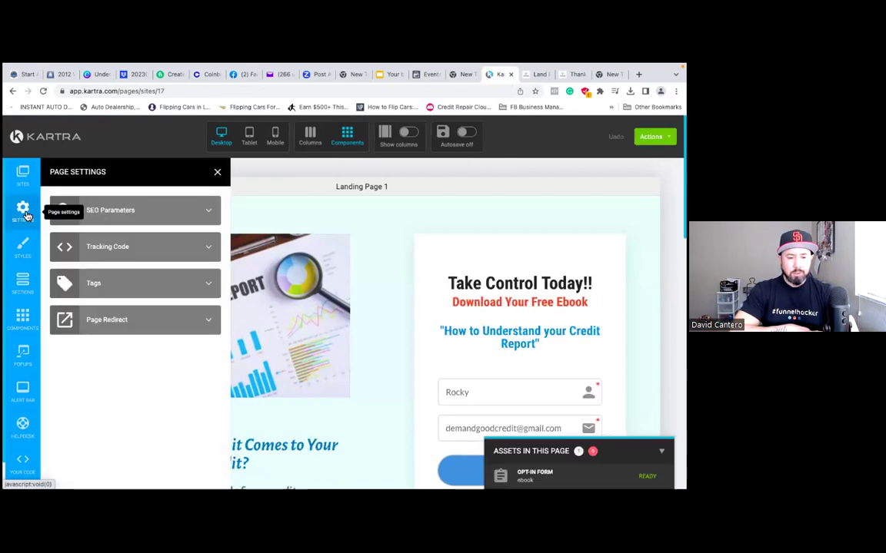
pyautogui.click(205, 247)
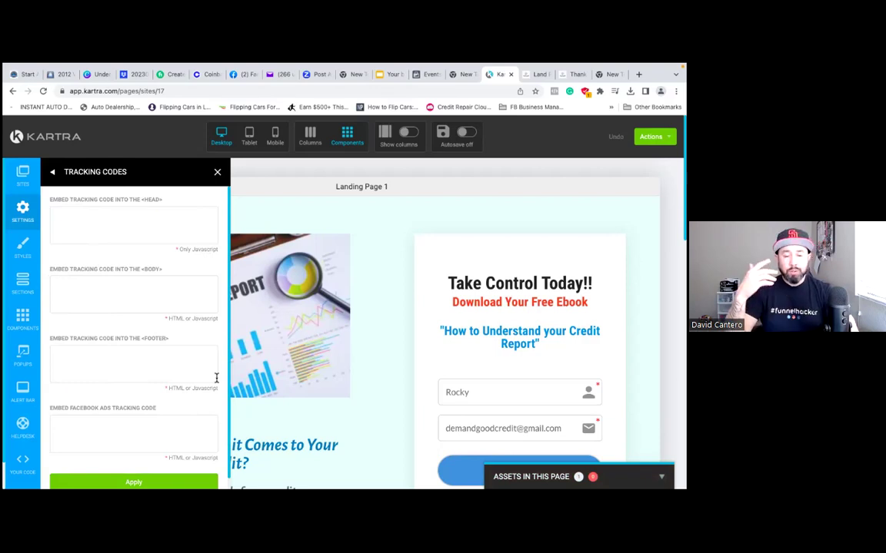
pyautogui.click(170, 431)
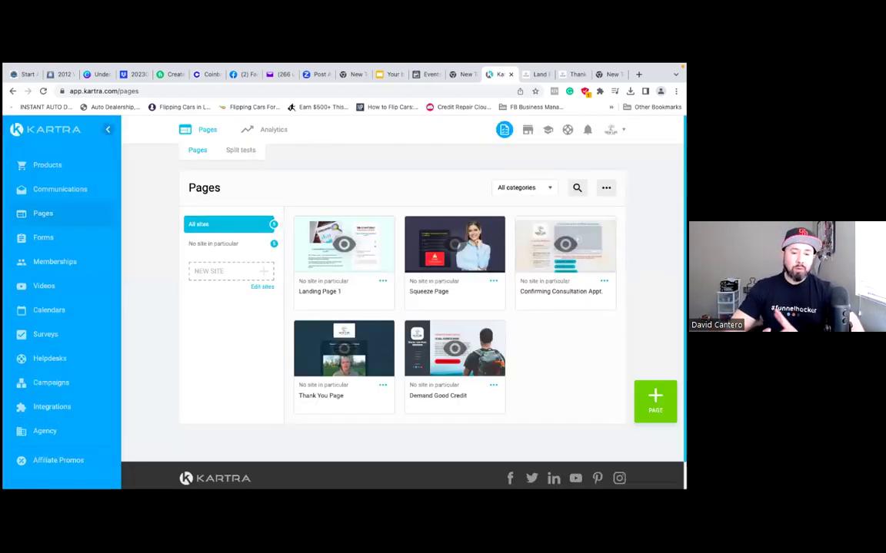
# Return to the Facebook video post, then close the blank new tab
pyautogui.click(246, 74)
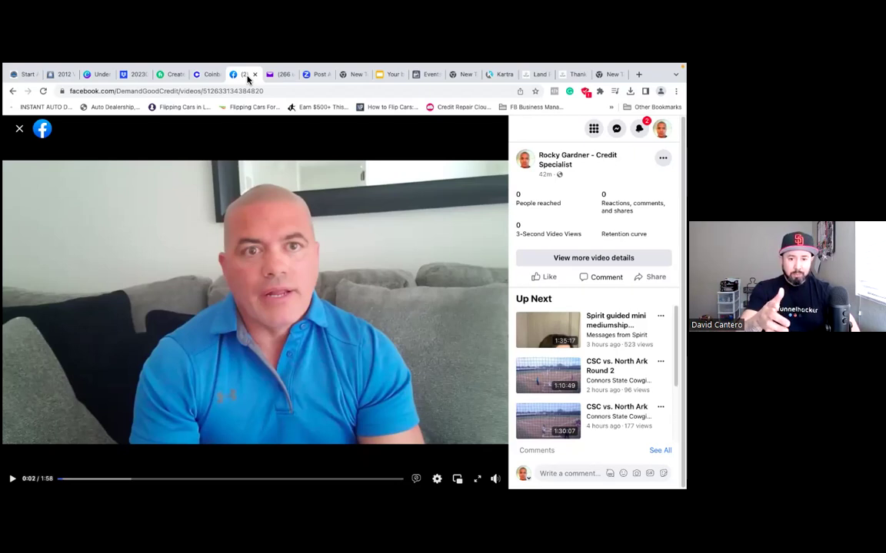
pyautogui.moveTo(415, 80)
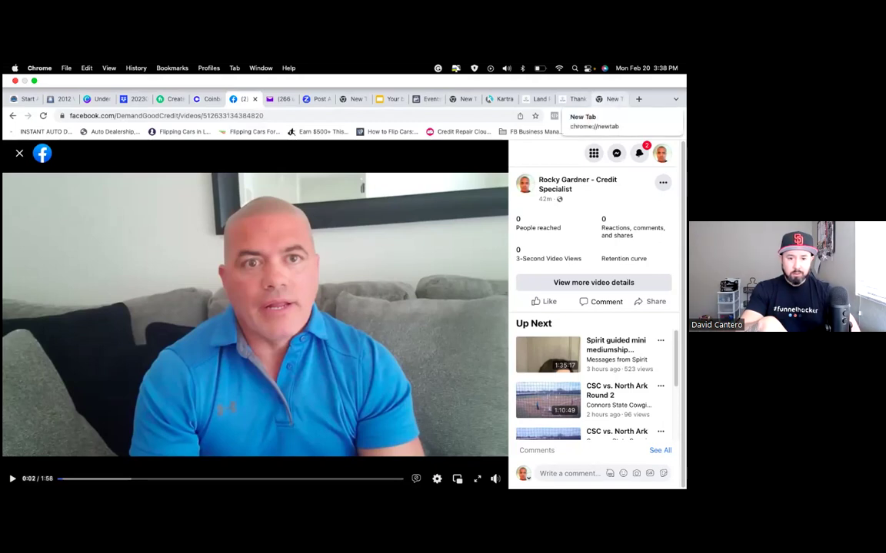
pyautogui.click(611, 99)
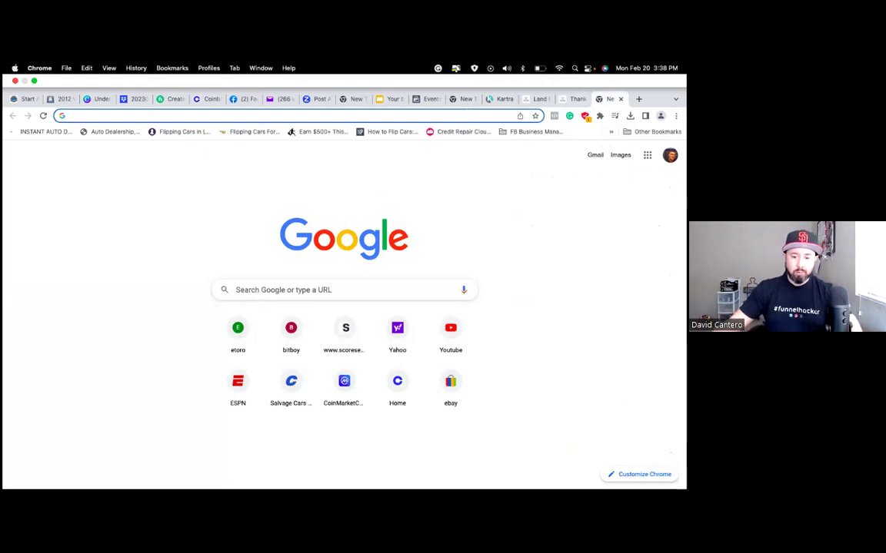
pyautogui.click(621, 99)
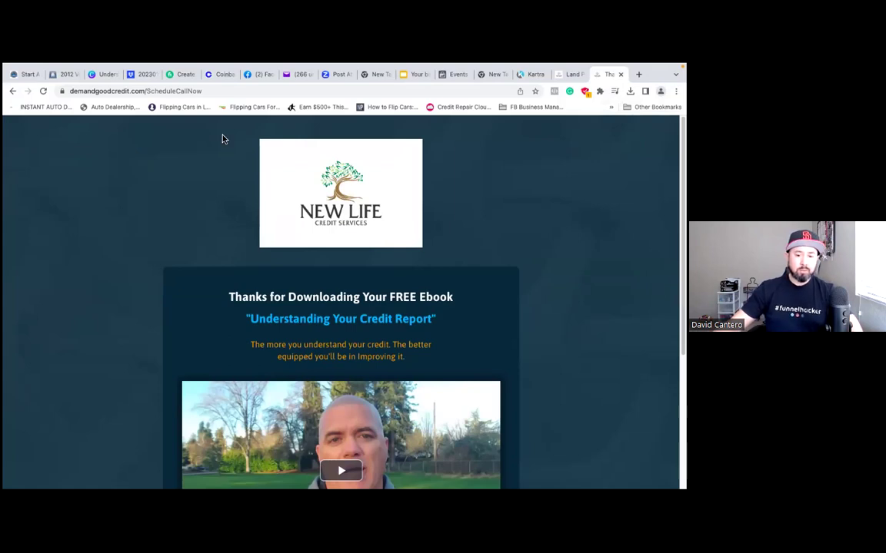
# Reload the live free-download landing page, inspect its pixel with Meta Pixel Helper, and reload the thank-you page
pyautogui.hotkey('ctrl', 'shift', 'Tab')
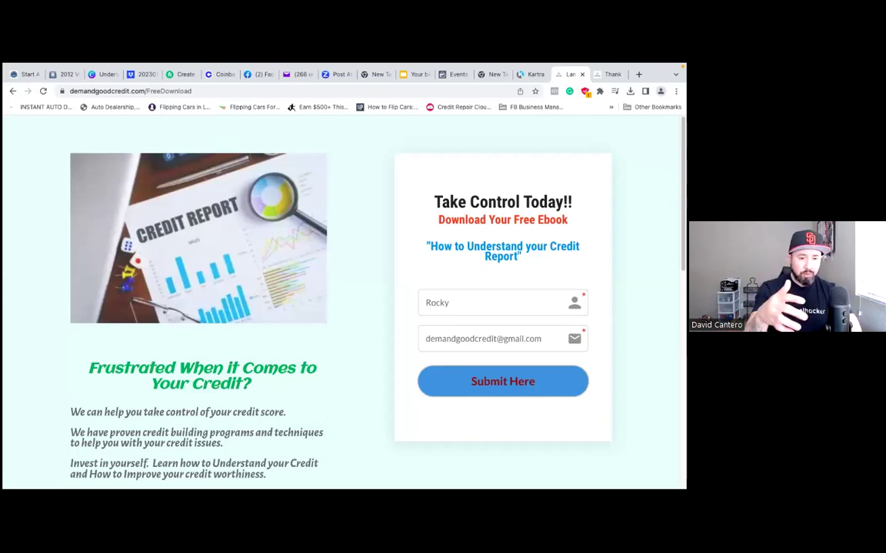
pyautogui.click(43, 92)
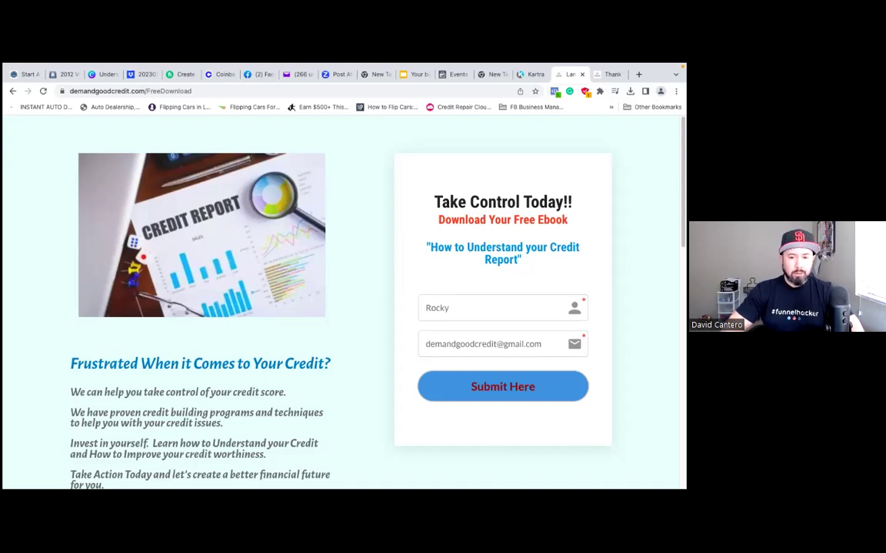
pyautogui.click(554, 90)
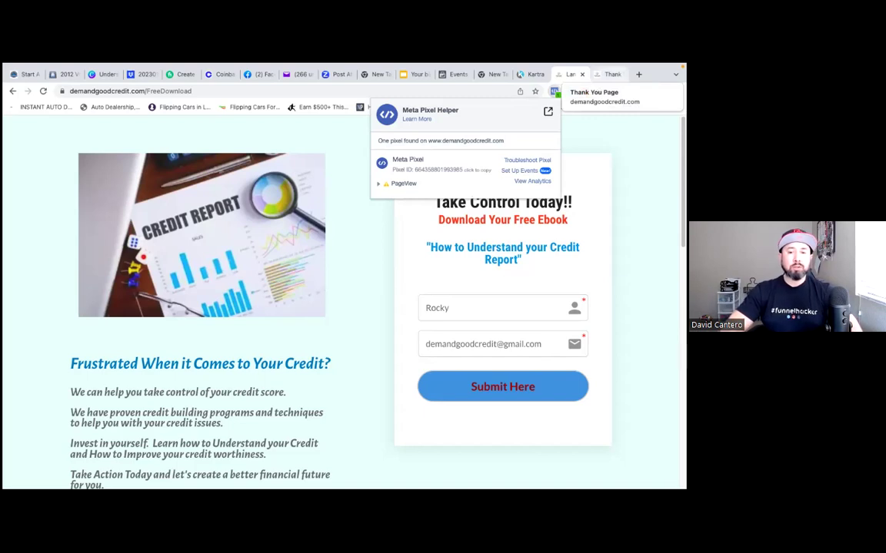
pyautogui.click(611, 74)
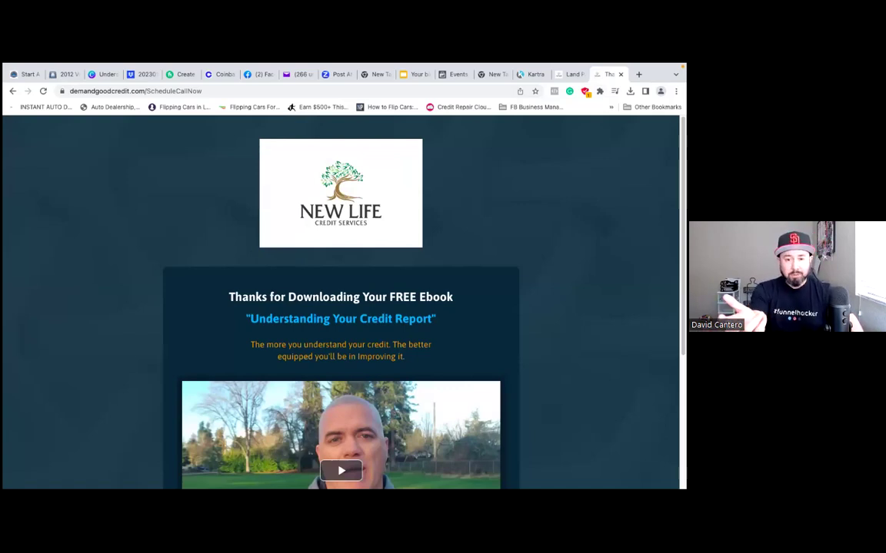
pyautogui.click(43, 93)
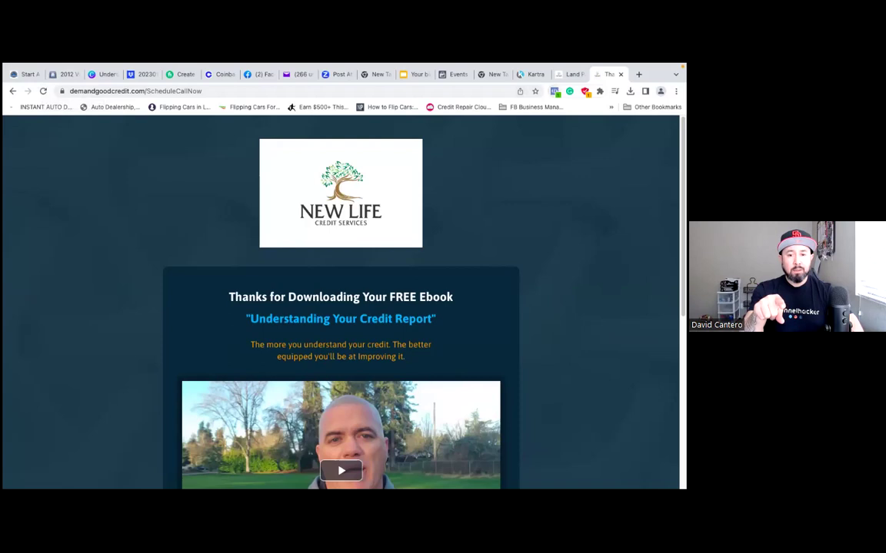
# Reload the New Life Credit Services pixel overview, then reopen it through the Events Manager data sources to check its activity
pyautogui.click(453, 79)
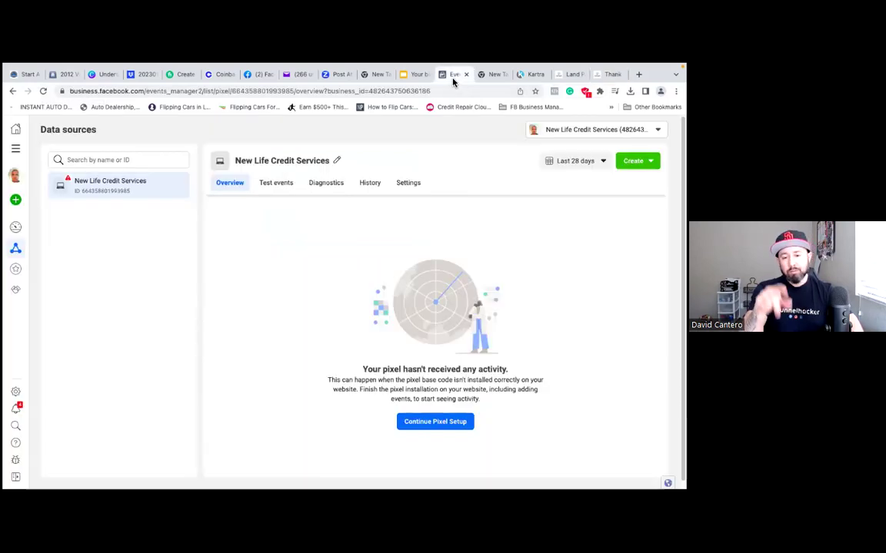
pyautogui.click(43, 91)
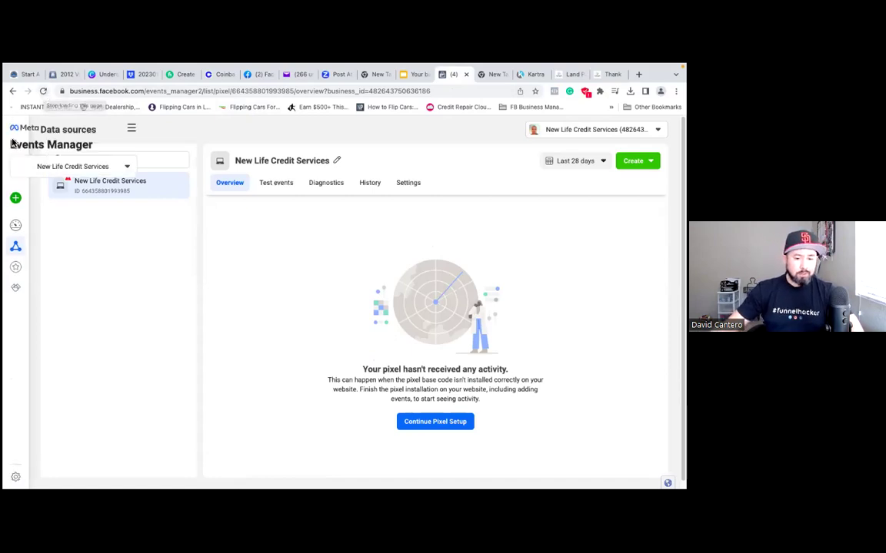
pyautogui.click(179, 186)
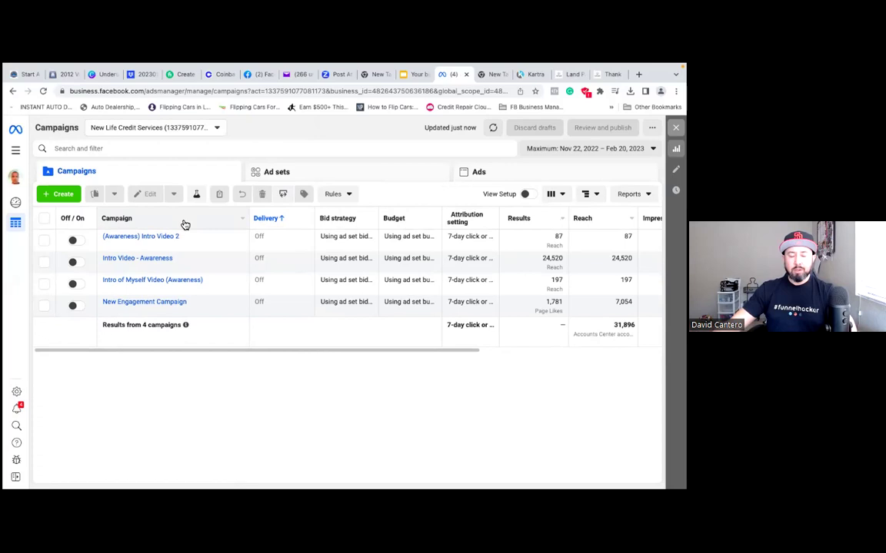
pyautogui.click(16, 152)
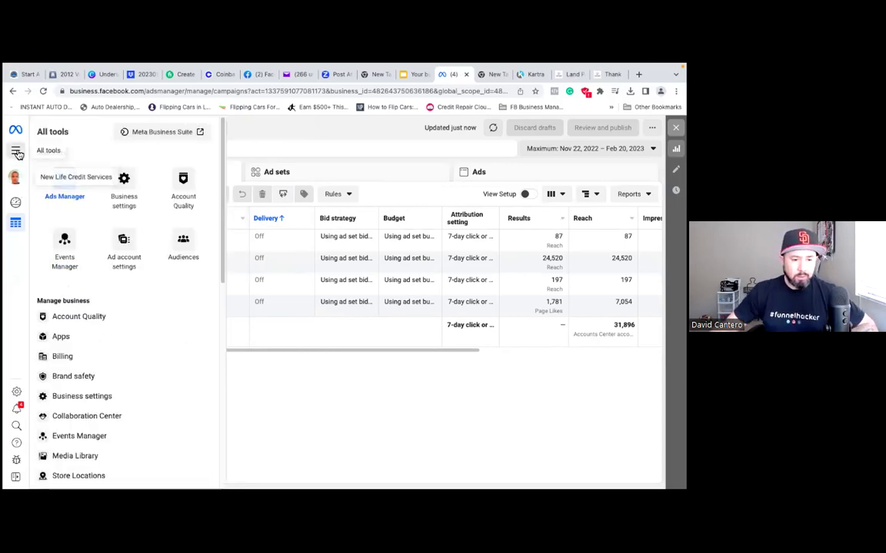
pyautogui.click(65, 242)
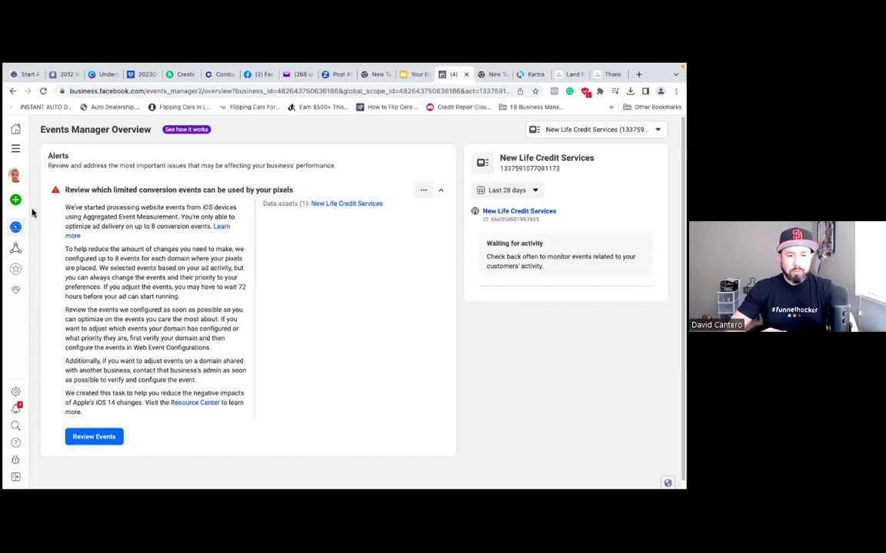
pyautogui.moveTo(15, 228)
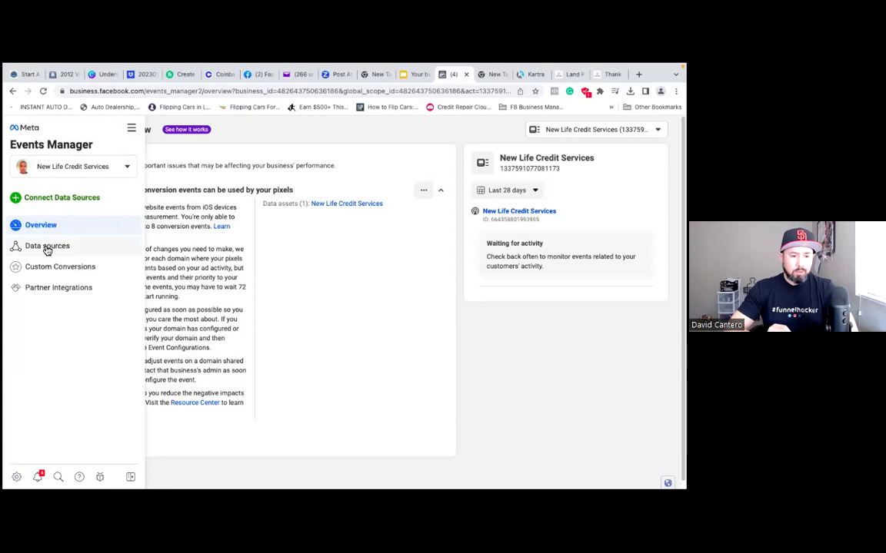
pyautogui.click(47, 247)
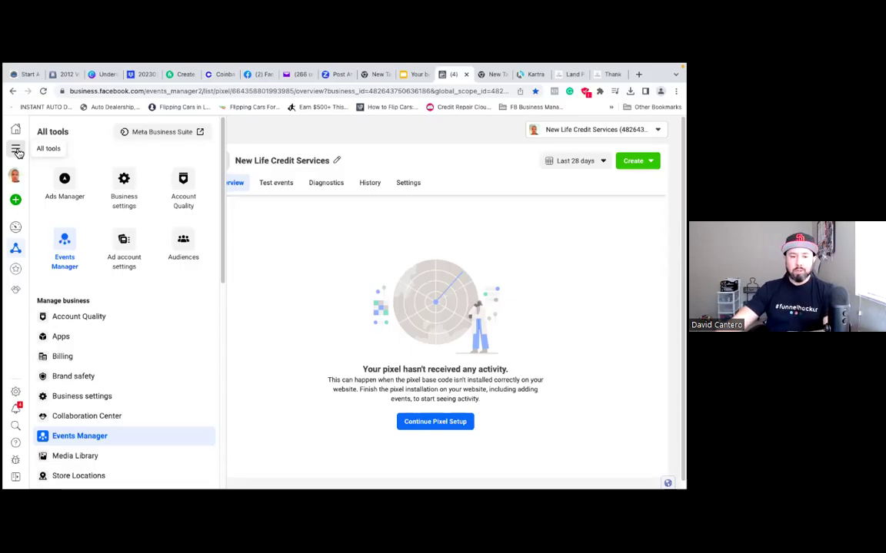
# Open Ads Manager and create a new campaign with the Leads objective
pyautogui.click(63, 183)
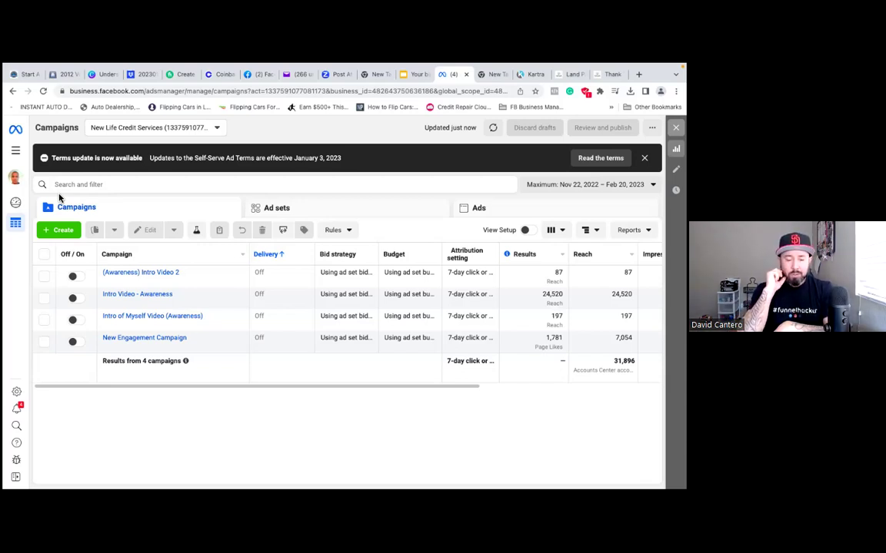
pyautogui.click(65, 233)
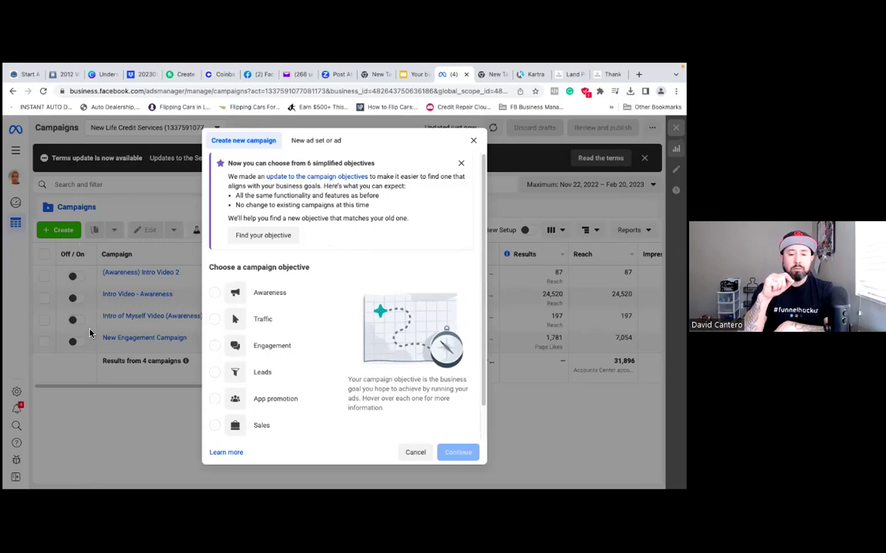
pyautogui.click(218, 373)
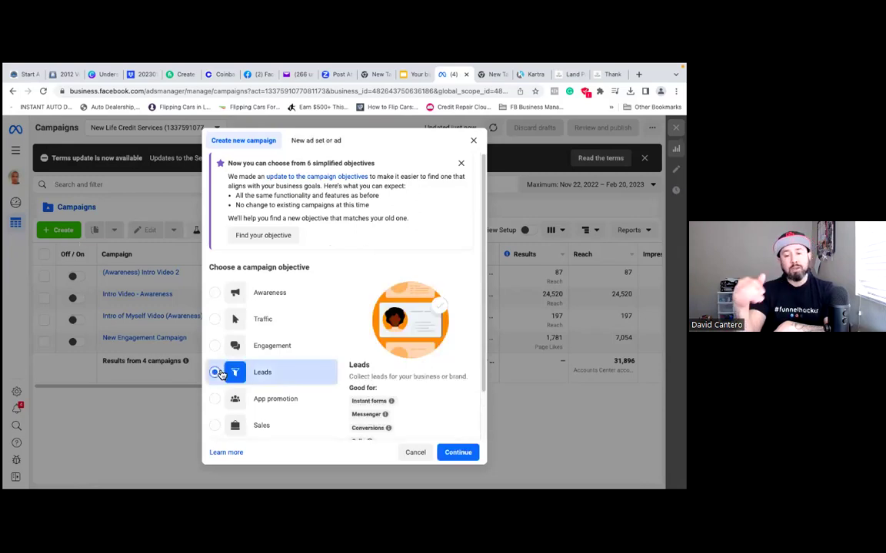
pyautogui.click(451, 453)
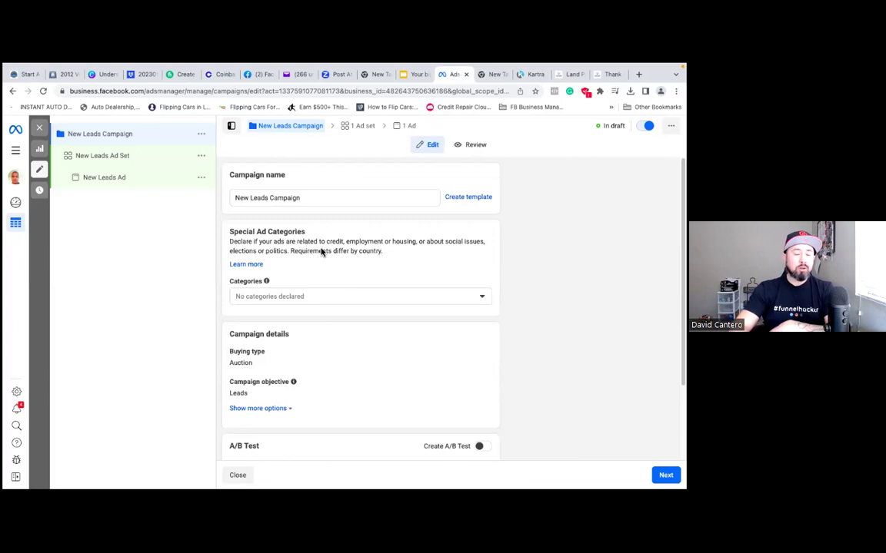
# Rename the campaign as "Download PDF Understand credit Report (Leads)"
pyautogui.click(308, 197)
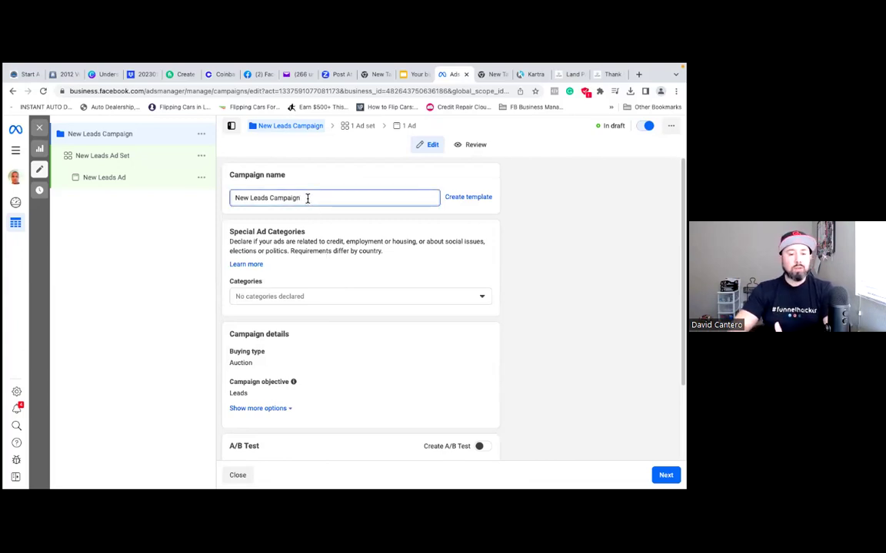
pyautogui.press('BackSpace')
pyautogui.press('BackSpace')
pyautogui.press('BackSpace')
pyautogui.press('BackSpace')
pyautogui.press('BackSpace')
pyautogui.press('BackSpace')
pyautogui.press('BackSpace')
pyautogui.press('BackSpace')
pyautogui.press('BackSpace')
pyautogui.press('BackSpace')
pyautogui.press('BackSpace')
pyautogui.press('BackSpace')
pyautogui.press('BackSpace')
pyautogui.press('BackSpace')
pyautogui.press('BackSpace')
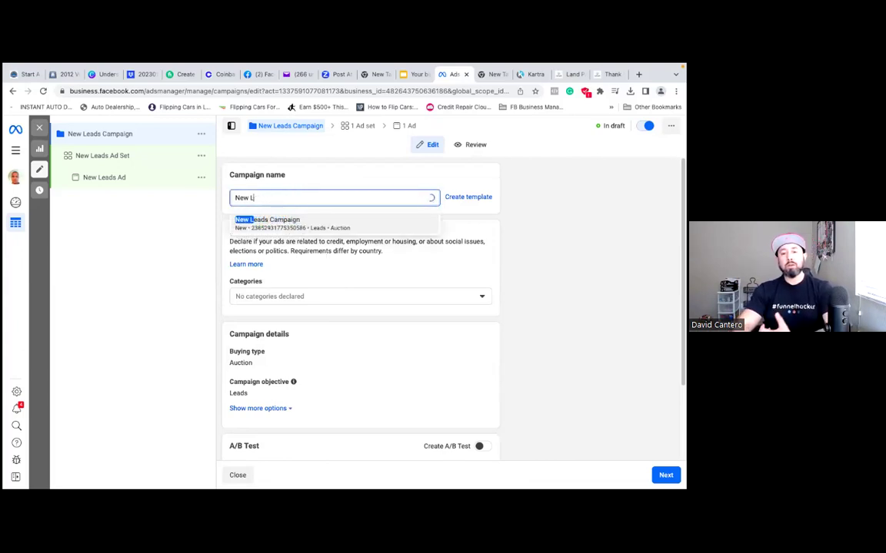
pyautogui.press('BackSpace')
pyautogui.press('BackSpace')
pyautogui.press('BackSpace')
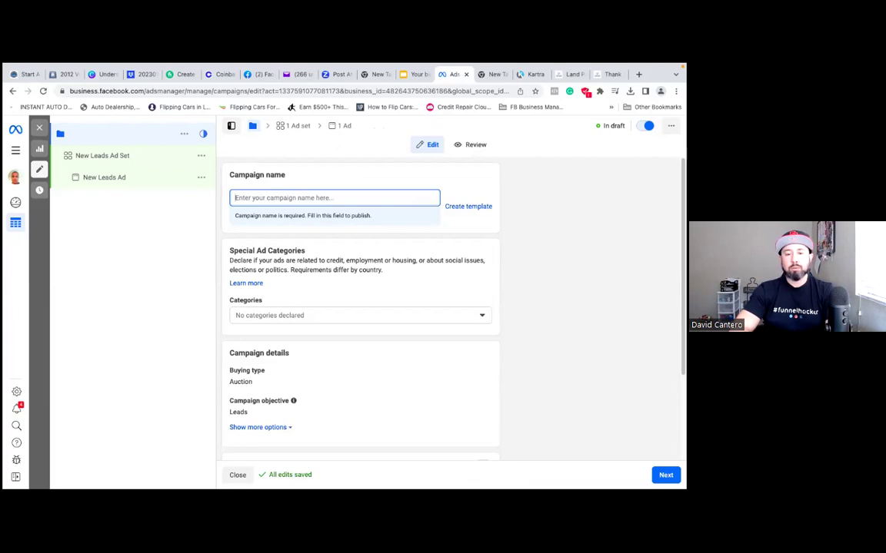
pyautogui.write('D')
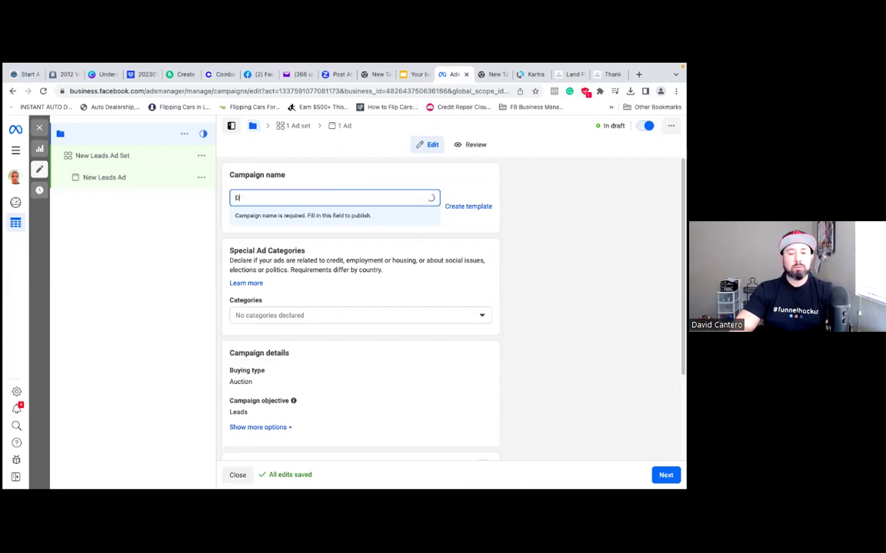
pyautogui.write('own')
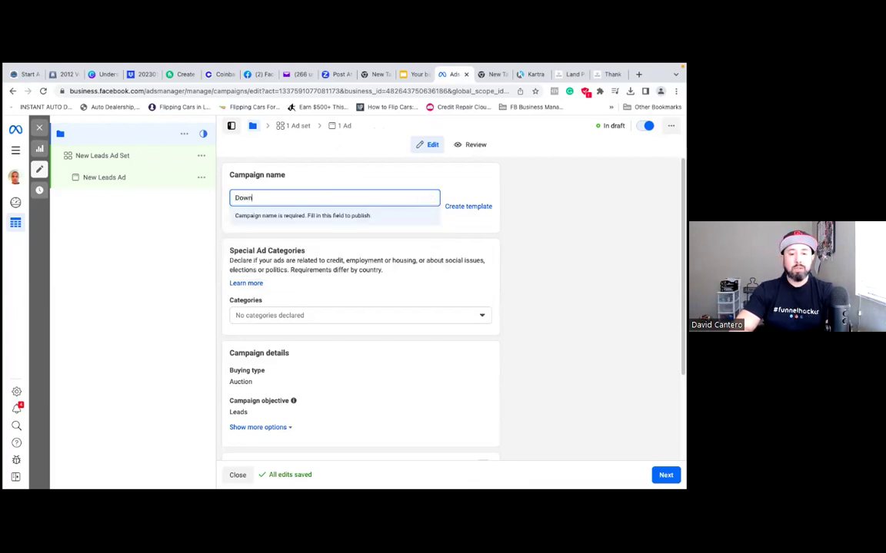
pyautogui.write('load')
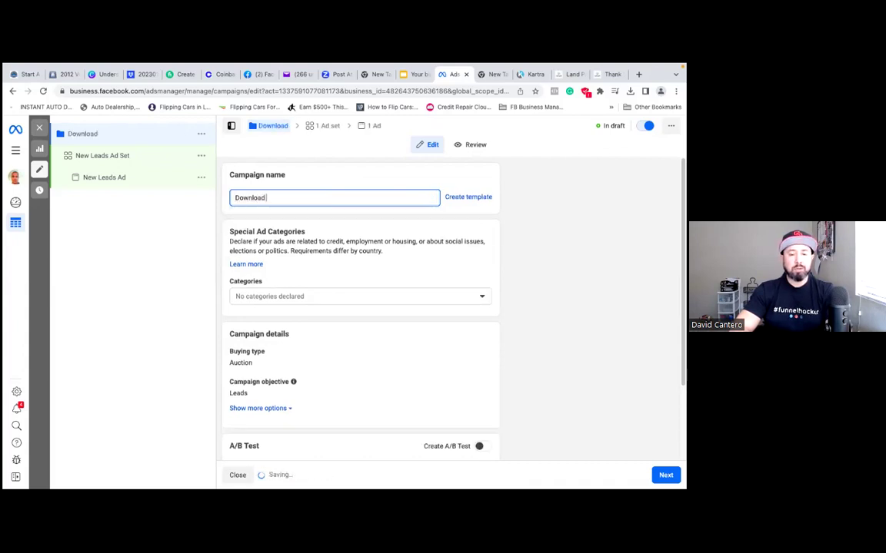
pyautogui.write(' PDF')
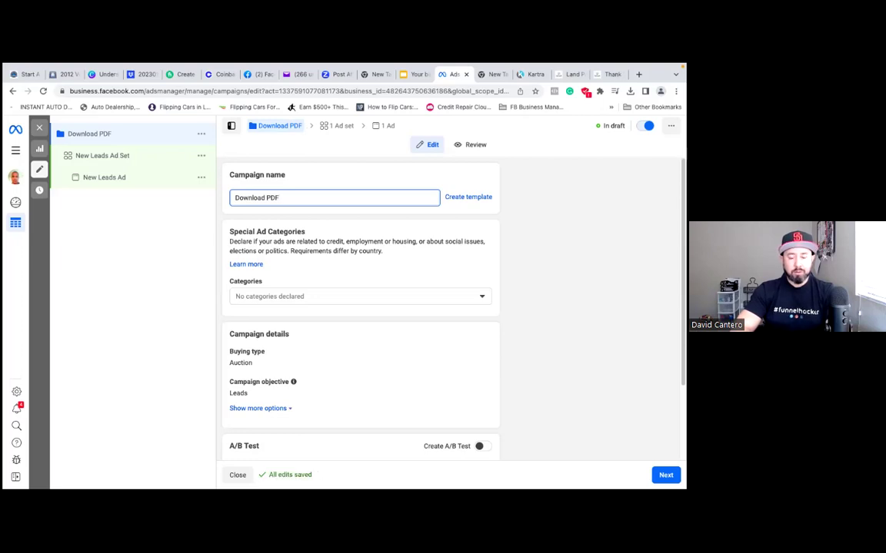
pyautogui.write(' video')
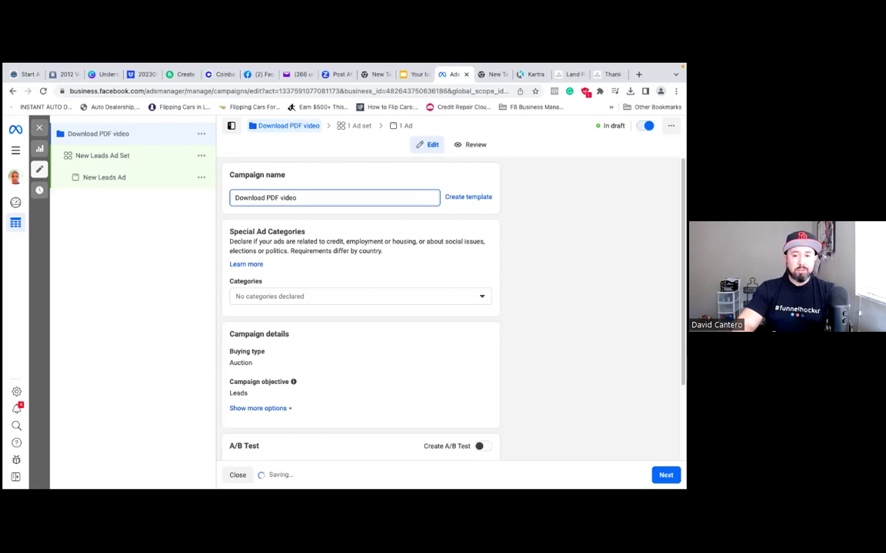
pyautogui.press('BackSpace')
pyautogui.press('BackSpace')
pyautogui.press('BackSpace')
pyautogui.press('BackSpace')
pyautogui.press('BackSpace')
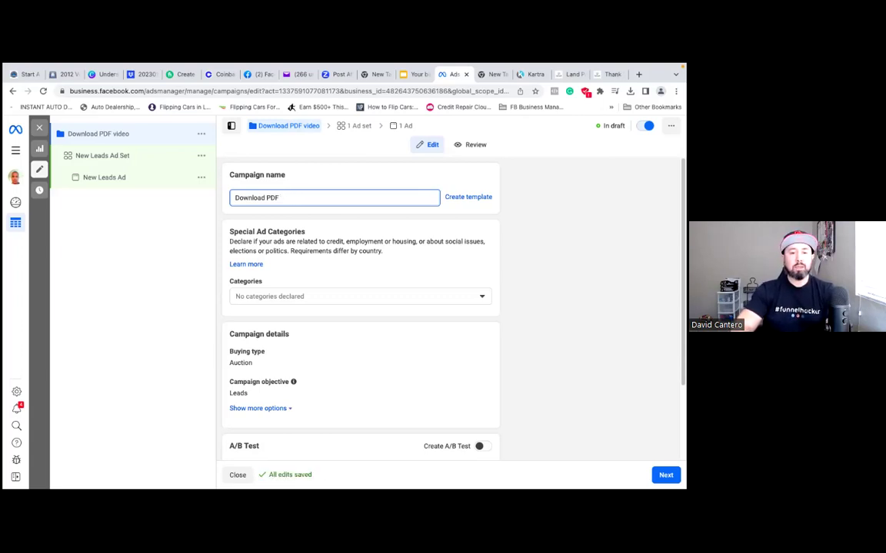
pyautogui.write('Understand ')
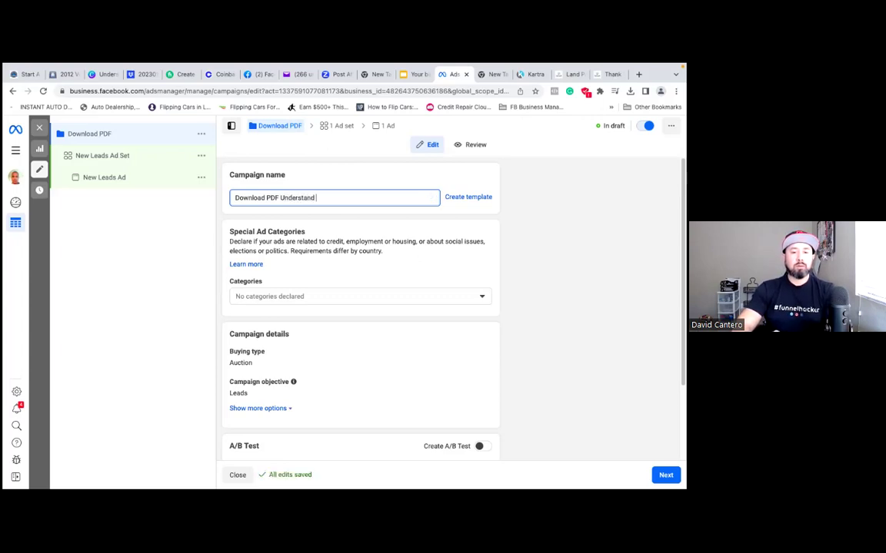
pyautogui.write('creit')
pyautogui.press('BackSpace')
pyautogui.press('BackSpace')
pyautogui.write('dit (Leads)')
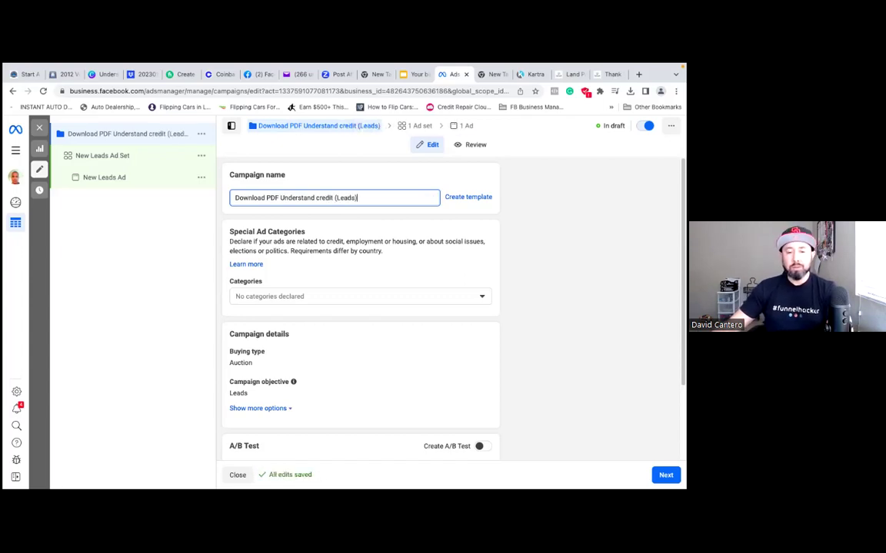
pyautogui.click(334, 199)
pyautogui.write('Report')
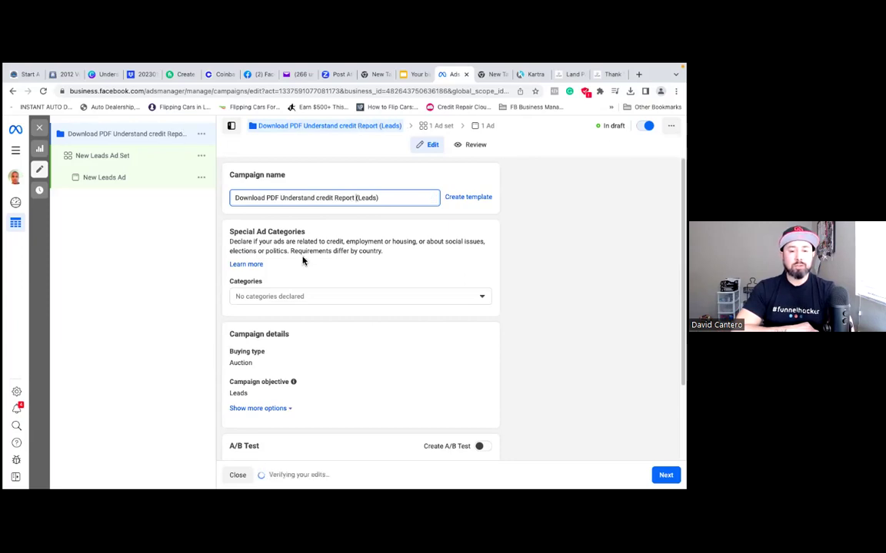
# Declare Credit as the campaign's special ad category and continue to the ad set settings
pyautogui.click(482, 300)
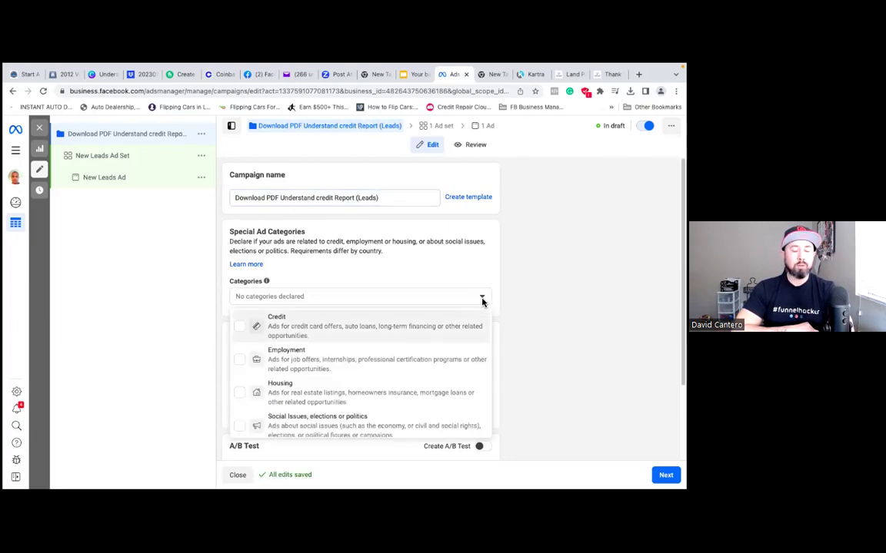
pyautogui.click(424, 337)
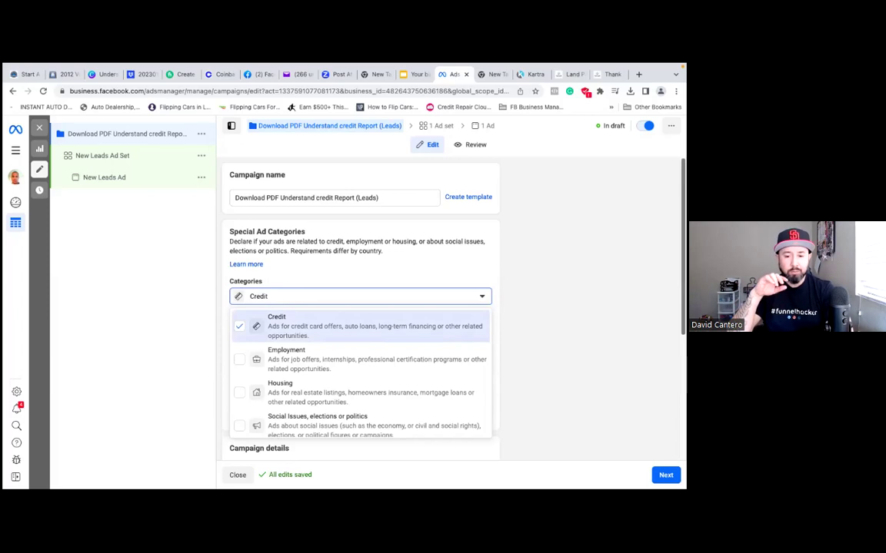
pyautogui.scroll(-5, 361, 308)
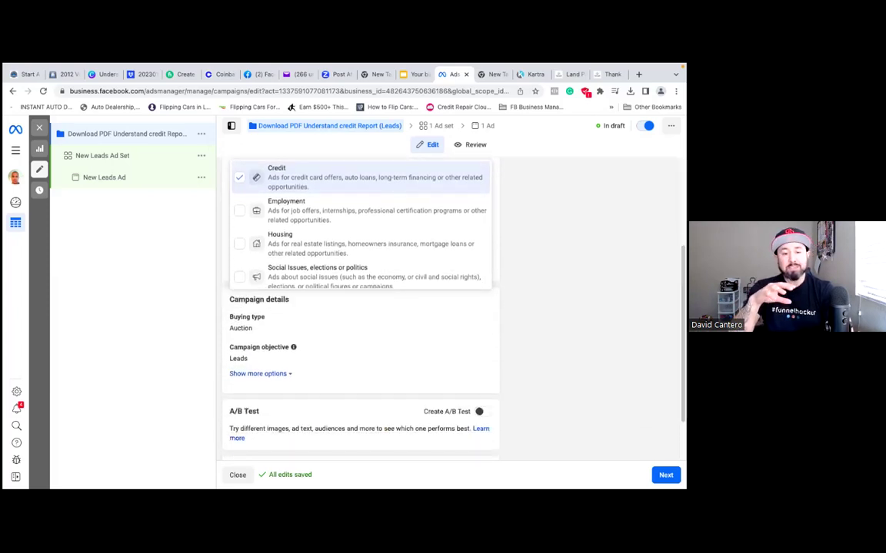
pyautogui.click(665, 475)
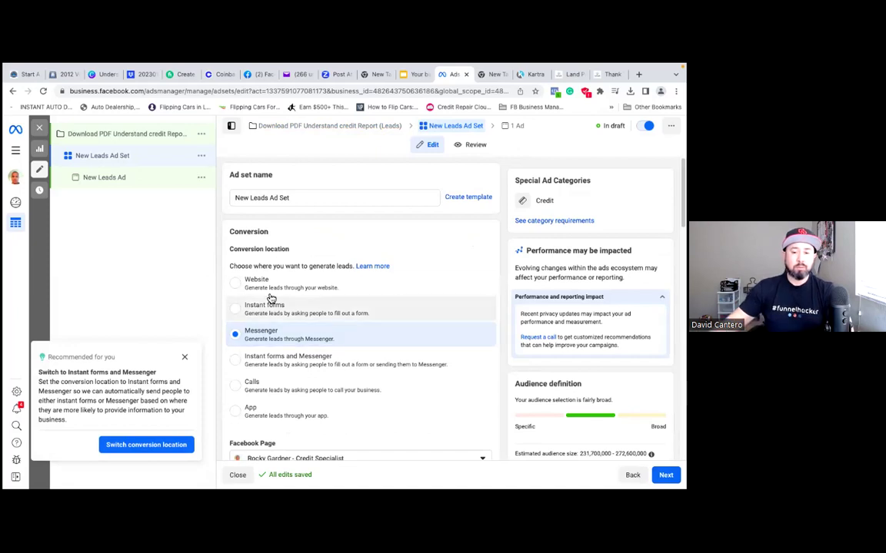
# Set the ad set's conversion location to Website and bring up its pixel and conversion event settings
pyautogui.click(235, 284)
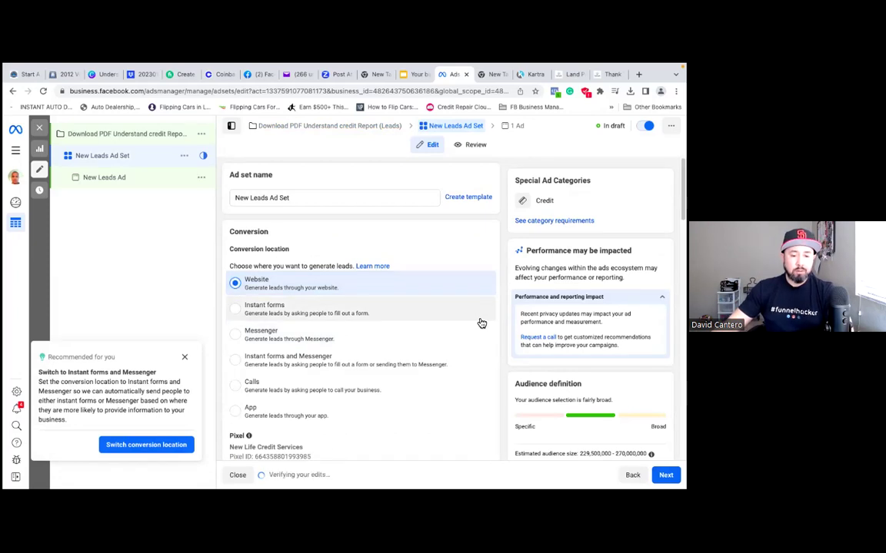
pyautogui.scroll(-5, 361, 308)
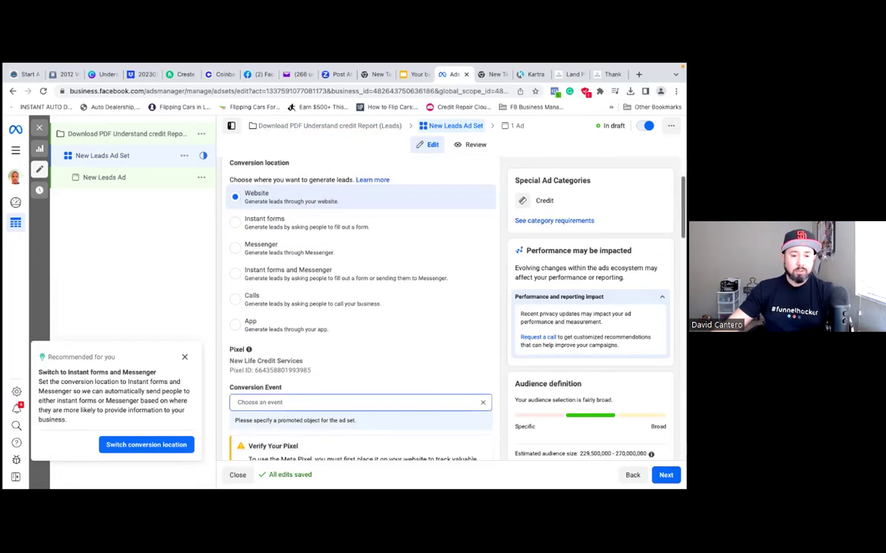
pyautogui.scroll(-1, 362, 307)
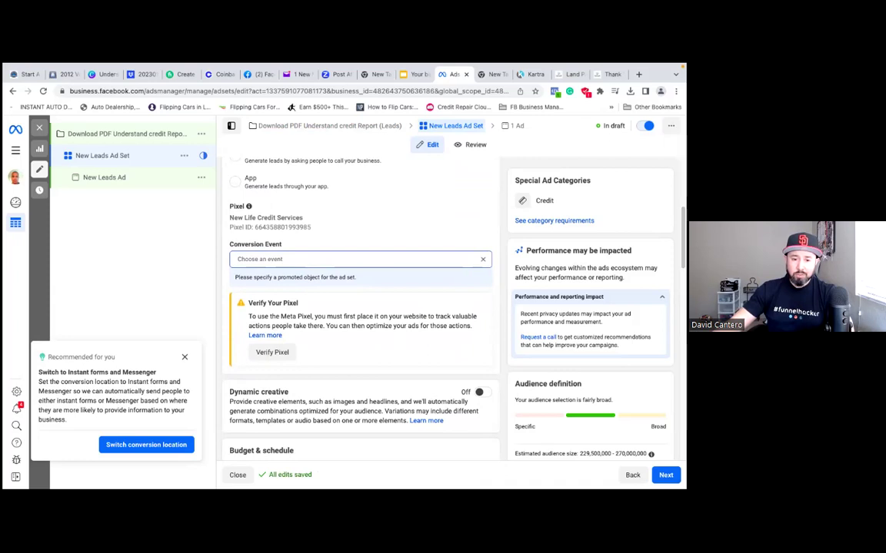
# Set the ad set's conversion event to Lead for the New Life Credit Services pixel
pyautogui.click(439, 260)
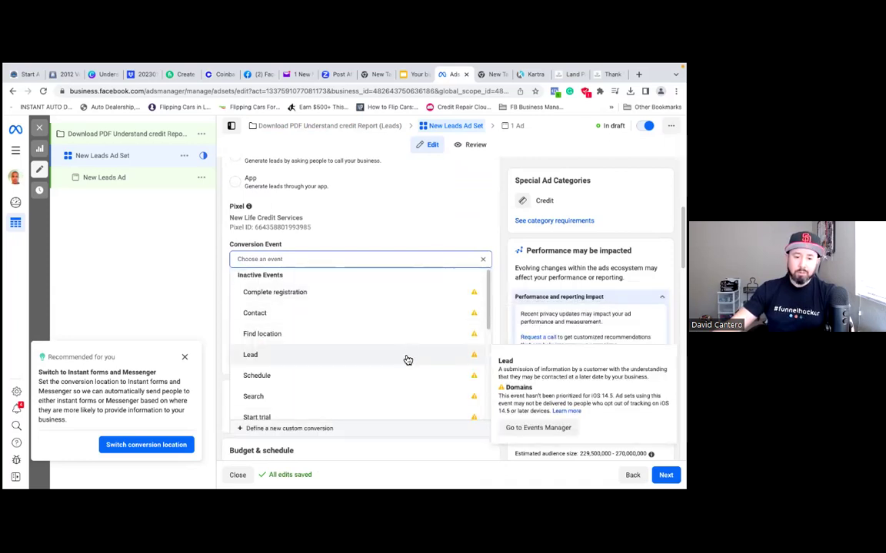
pyautogui.click(407, 354)
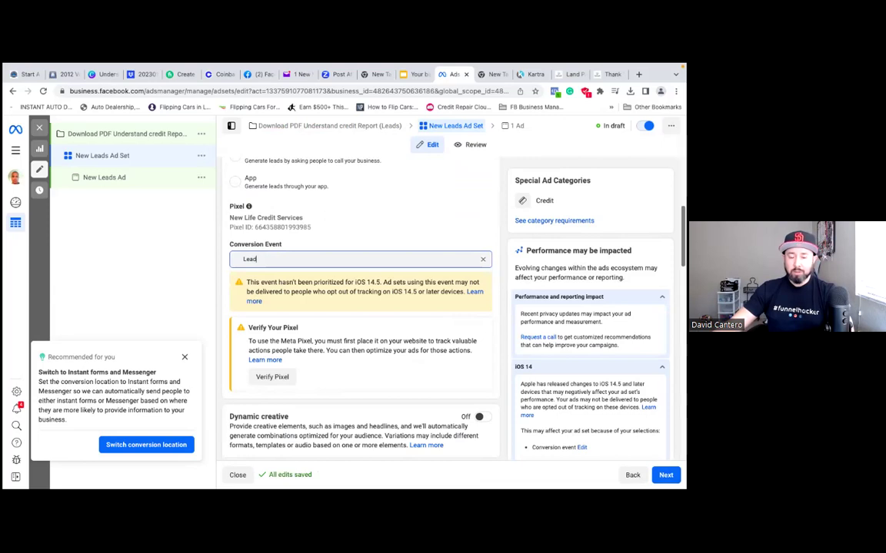
pyautogui.scroll(-3, 361, 308)
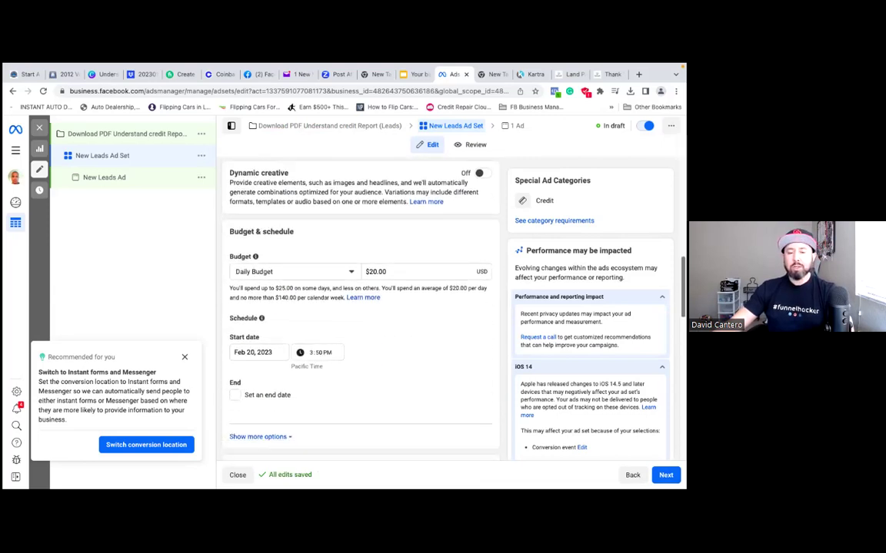
pyautogui.scroll(-1, 362, 307)
pyautogui.scroll(3, 353, 289)
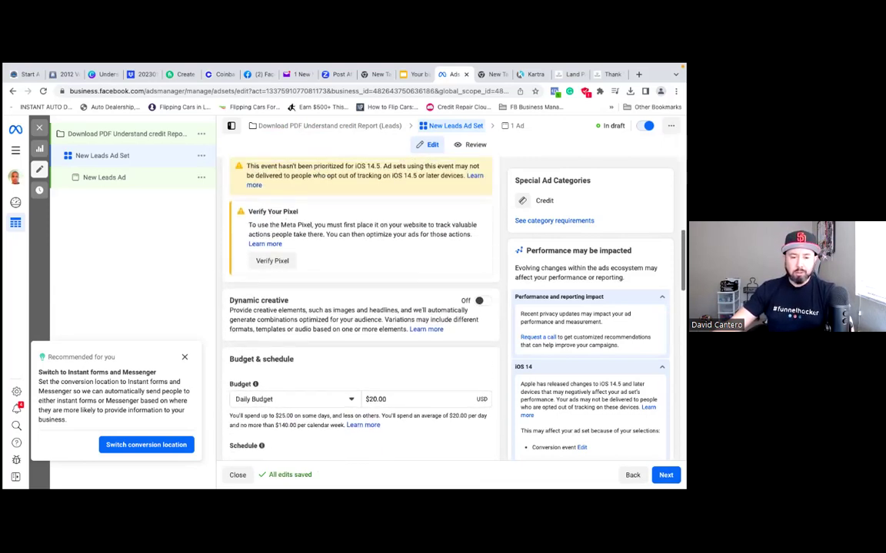
pyautogui.click(273, 277)
pyautogui.press('Escape')
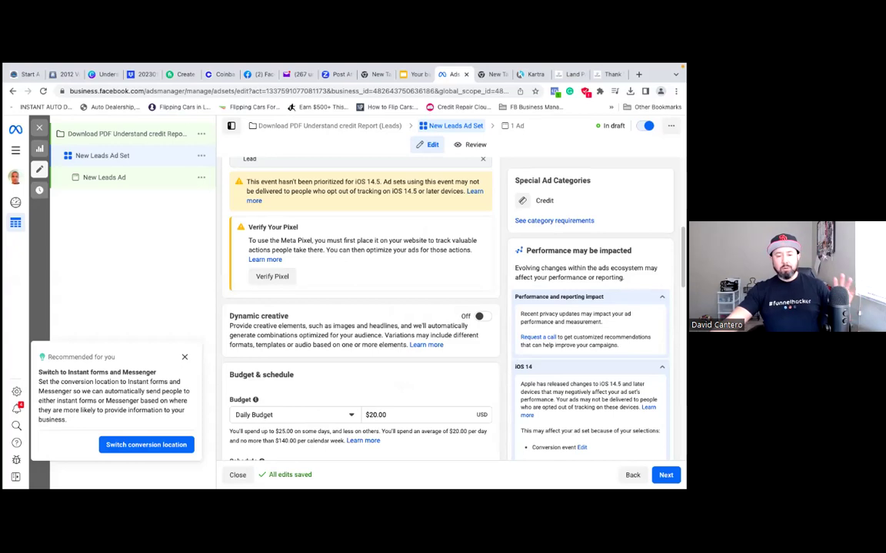
# Set the ad set's daily budget to $10.00
pyautogui.scroll(-1, 466, 387)
pyautogui.scroll(-4, 361, 307)
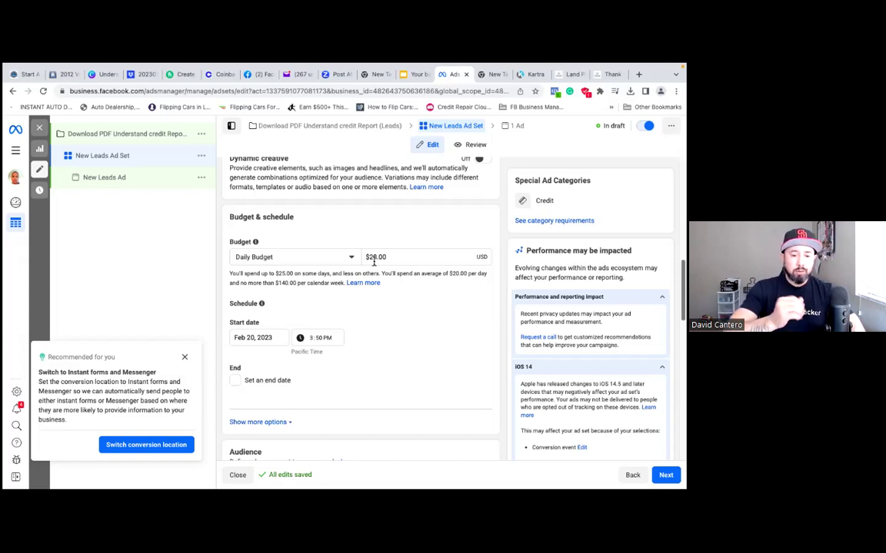
pyautogui.click(374, 258)
pyautogui.press('BackSpace')
pyautogui.write('1')
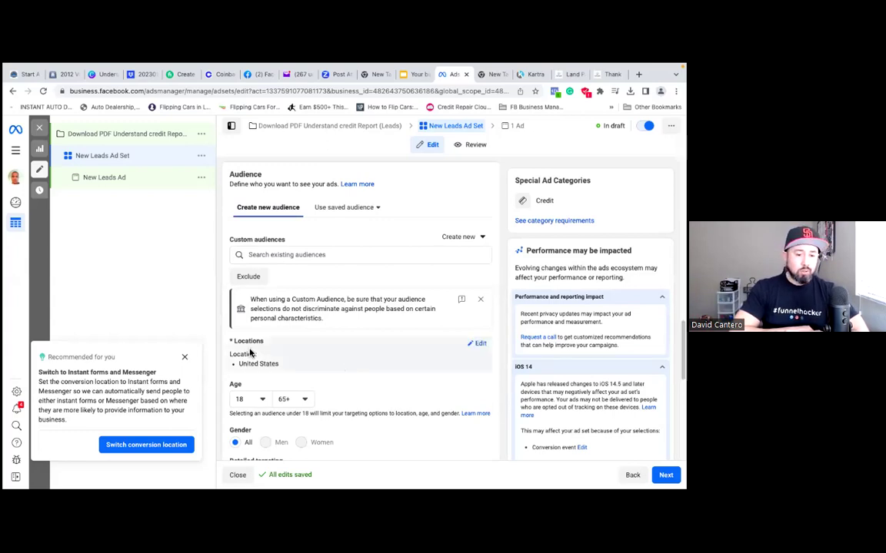
# Edit the audience locations, searching for "eugene" and removing United States from the targeted places
pyautogui.click(479, 345)
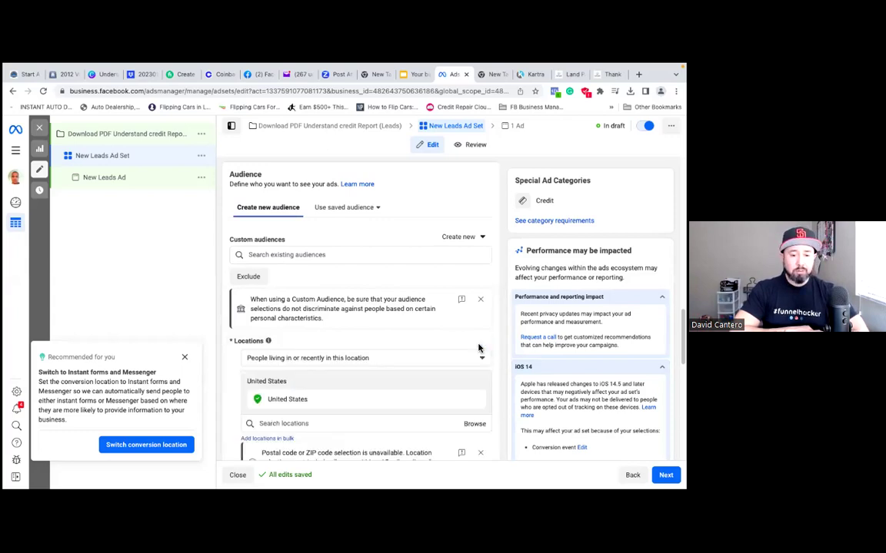
pyautogui.click(346, 424)
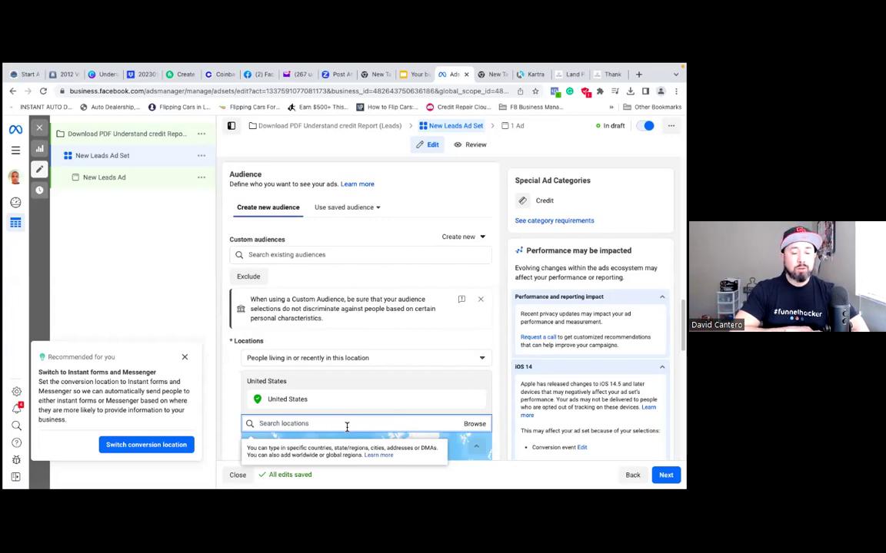
pyautogui.write('eugen')
pyautogui.press('BackSpace')
pyautogui.press('BackSpace')
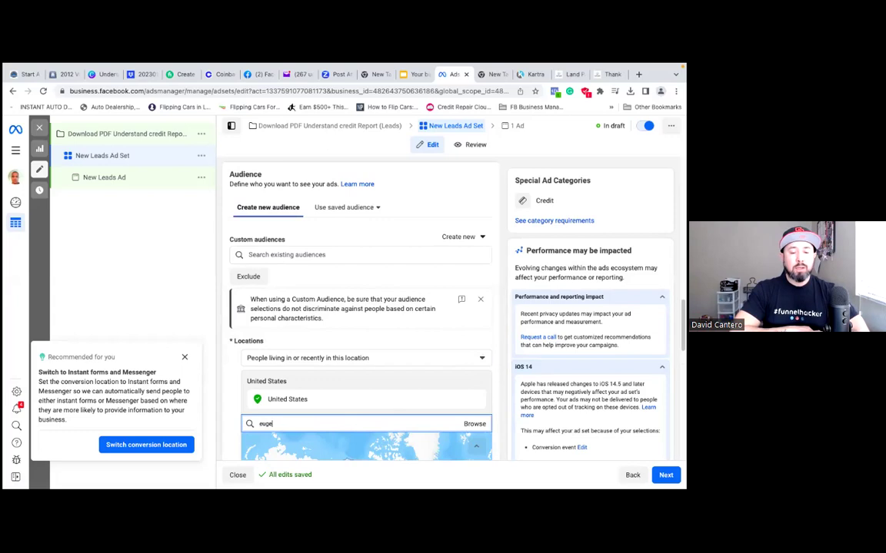
pyautogui.write('ene')
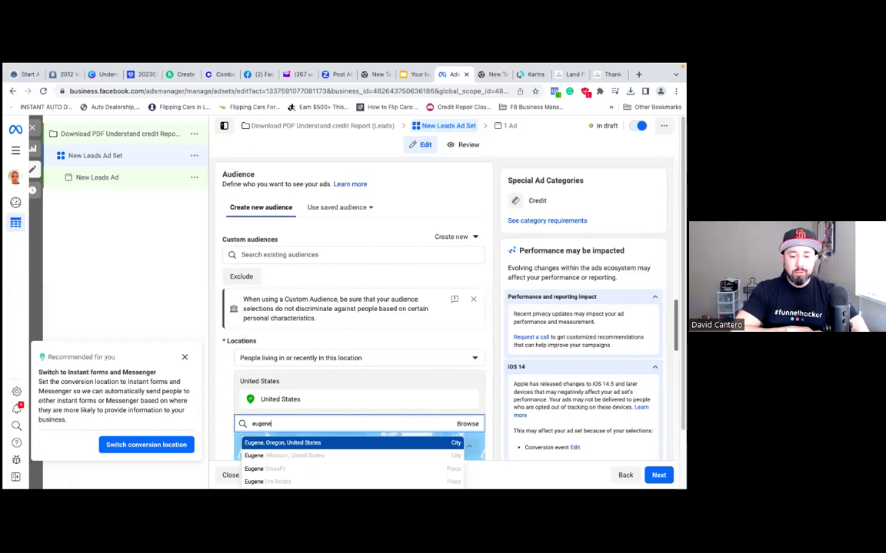
pyautogui.scroll(-2, 358, 307)
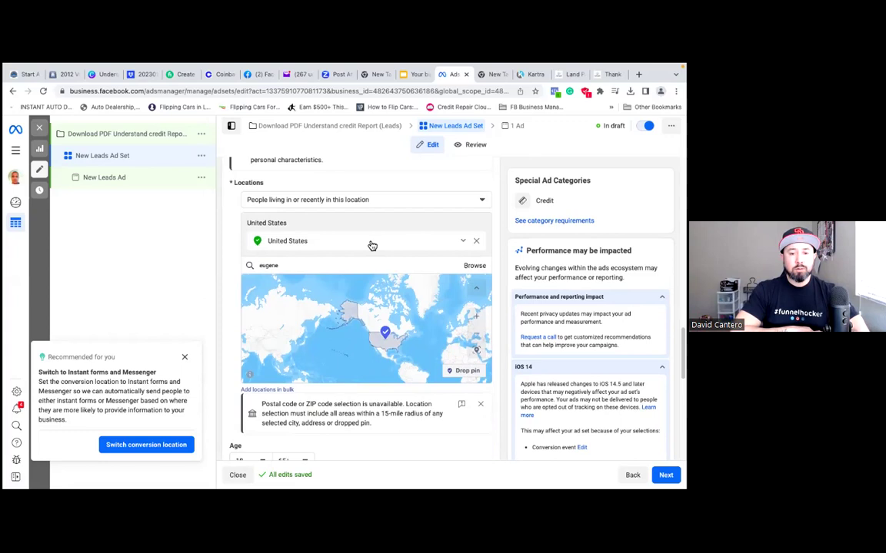
pyautogui.click(476, 243)
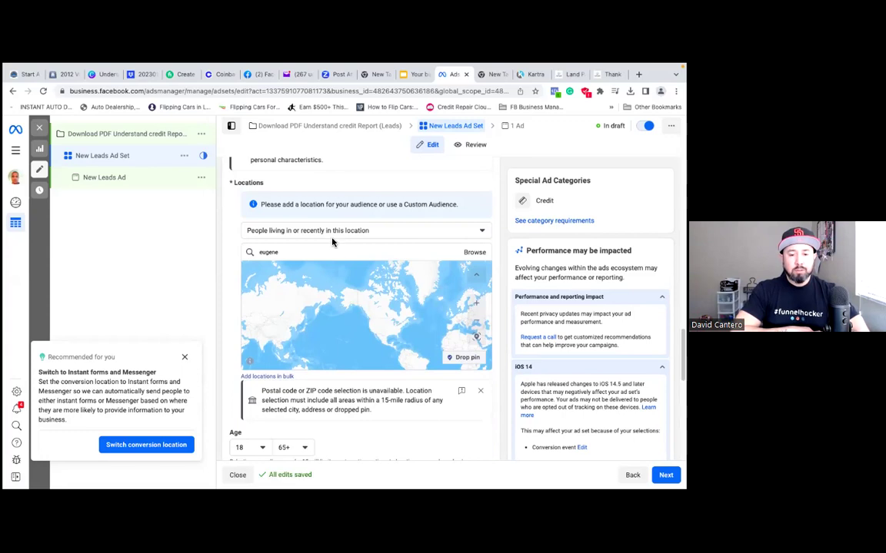
# Target people living in this location and add Eugene-Springfield Hwy, Eugene, Oregon as the audience location
pyautogui.click(482, 232)
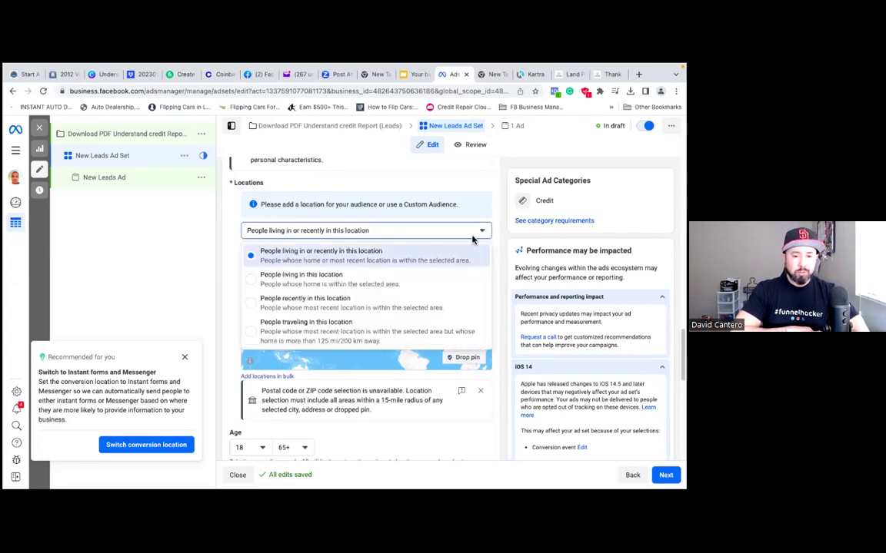
pyautogui.click(417, 281)
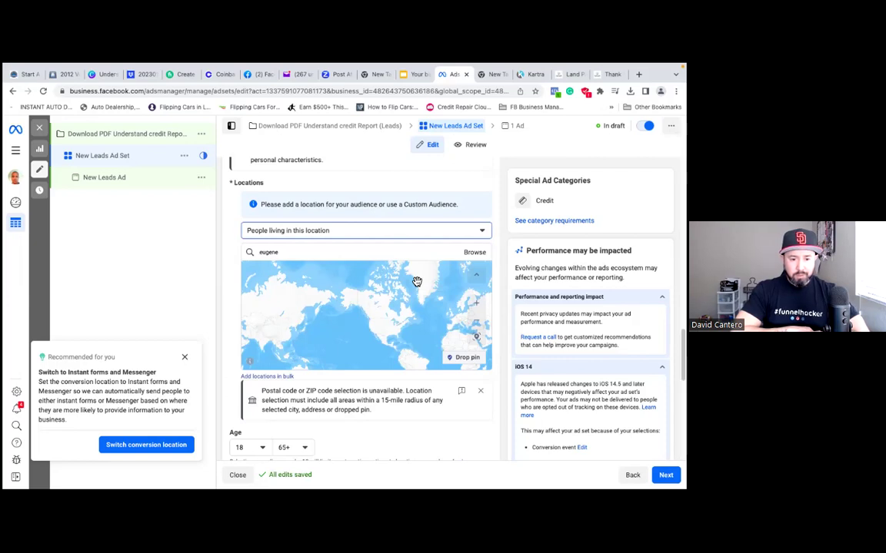
pyautogui.click(306, 254)
pyautogui.click(303, 254)
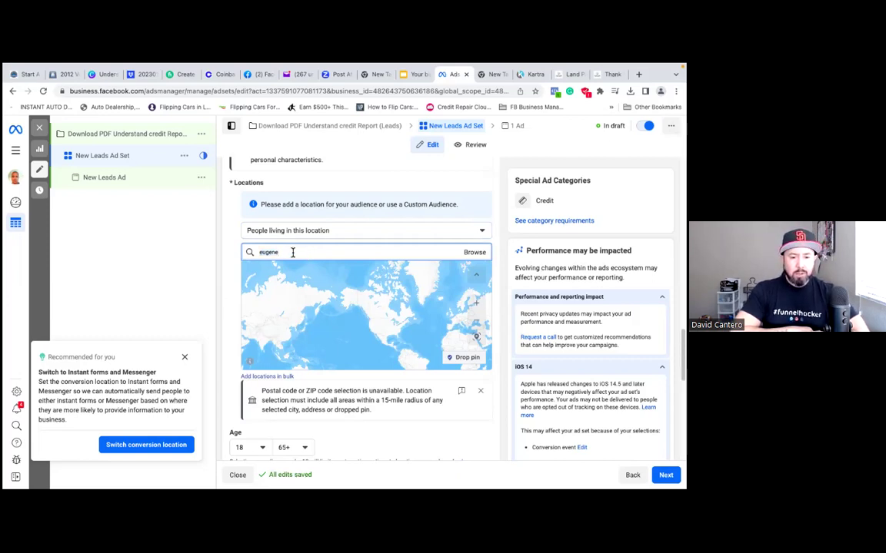
pyautogui.write(', ')
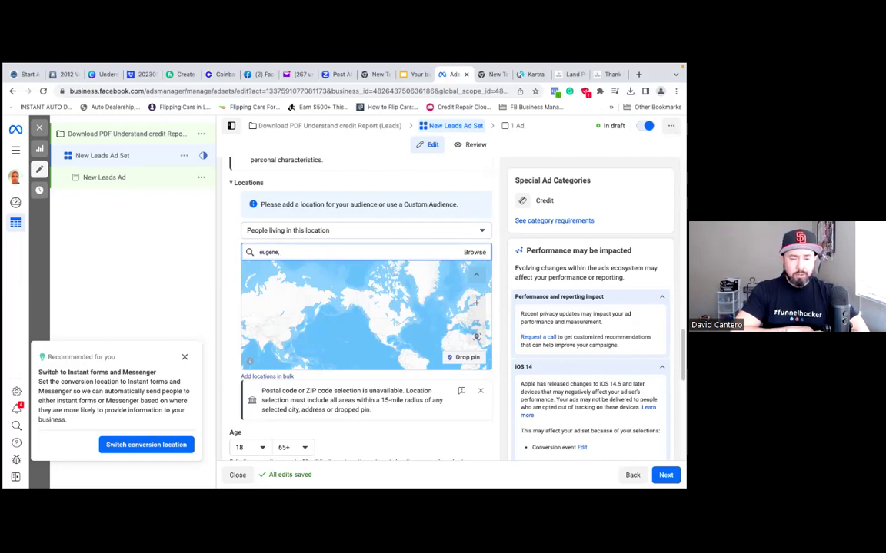
pyautogui.write('ore')
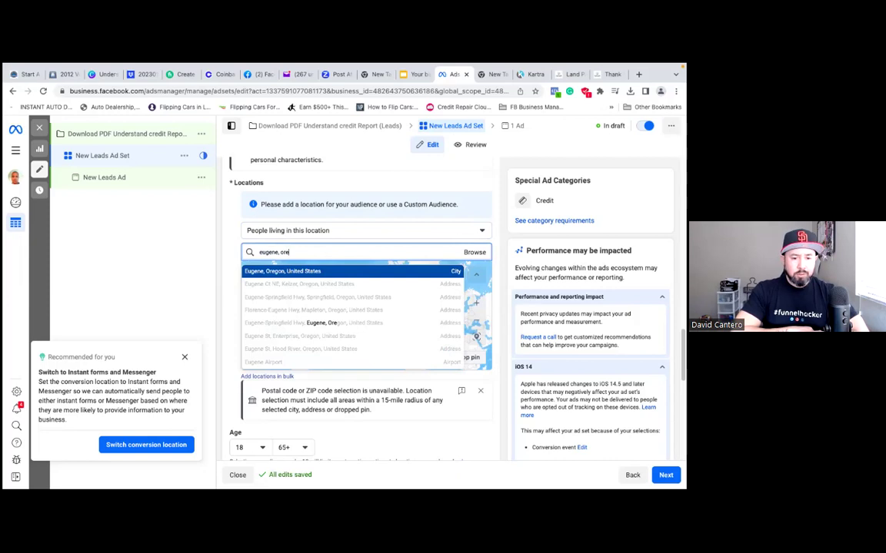
pyautogui.click(324, 328)
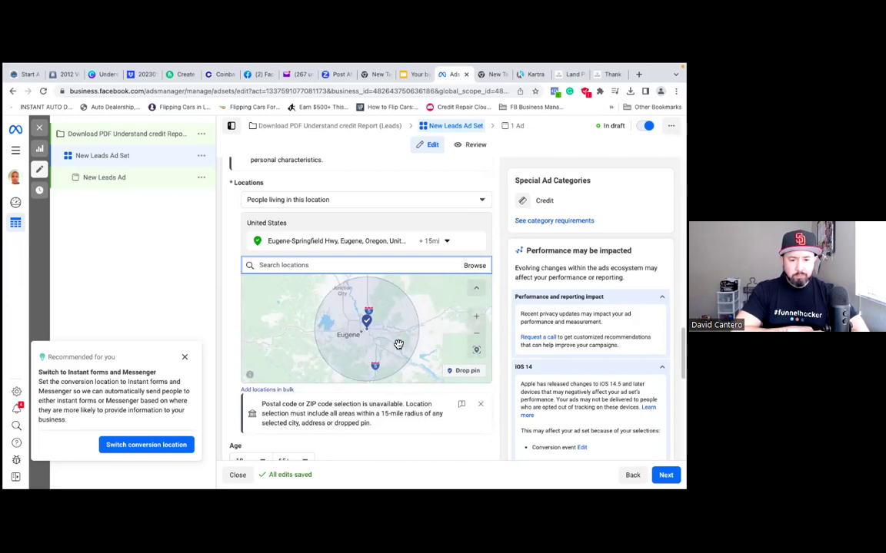
# Examine the targeted area around Eugene and Springfield on the map, plus the maximum age choices and remaining audience settings
pyautogui.scroll(3, 398, 345)
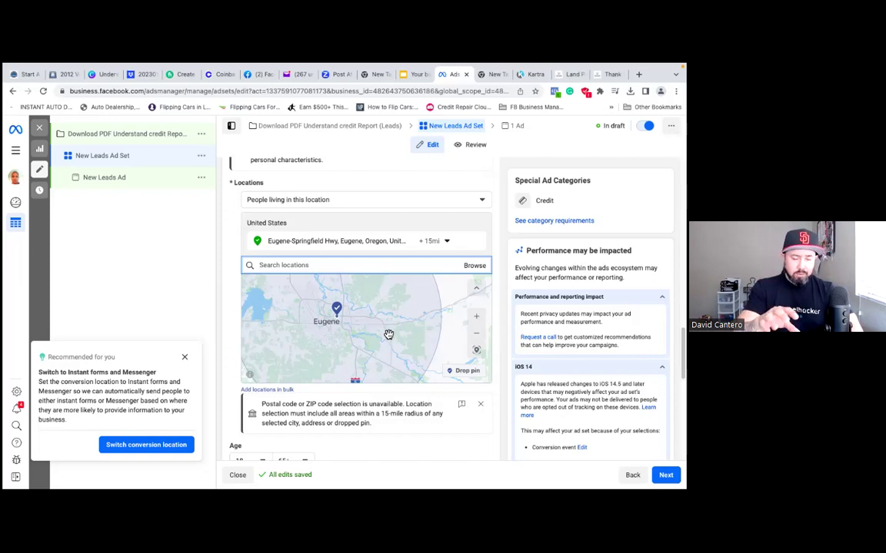
pyautogui.click(479, 320)
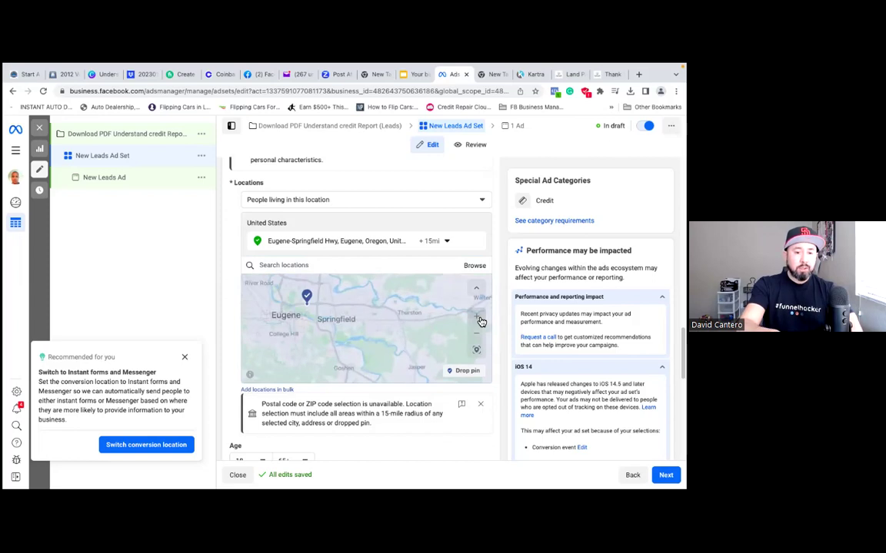
pyautogui.click(478, 321)
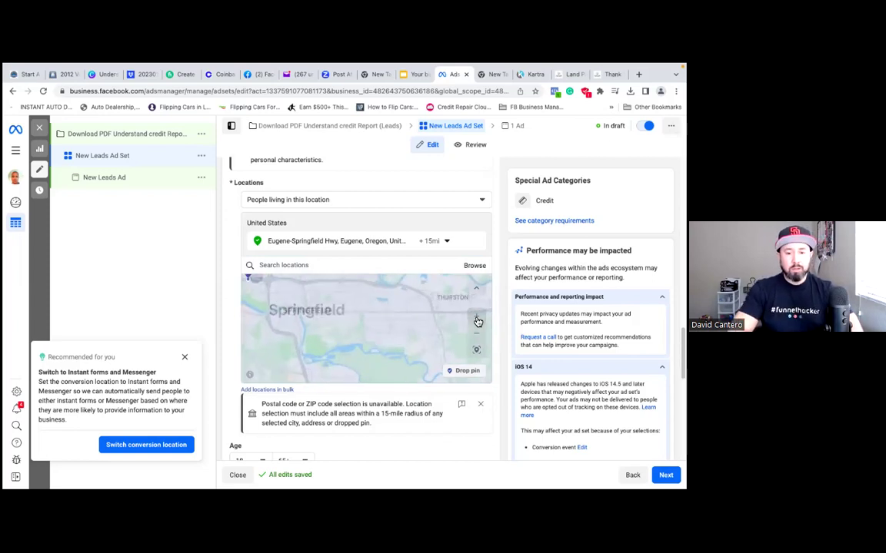
pyautogui.moveTo(410, 346); pyautogui.dragTo(460, 350)
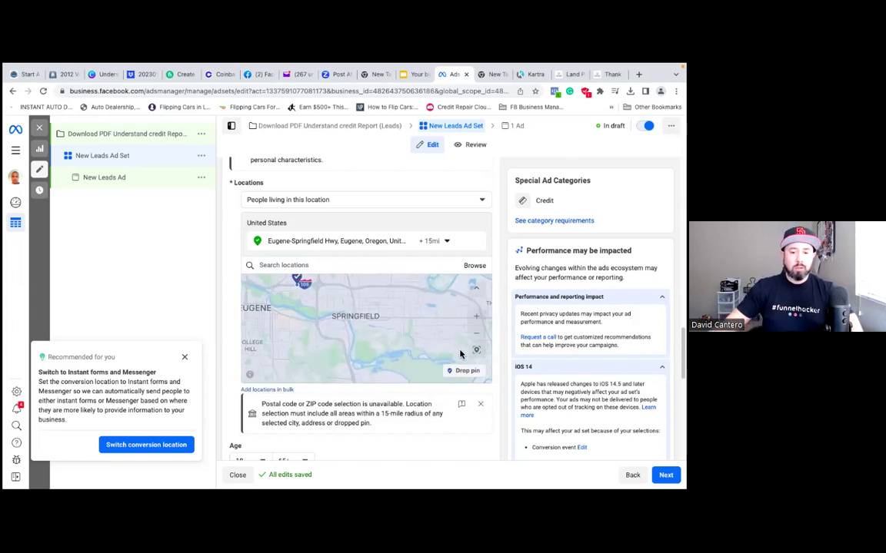
pyautogui.moveTo(374, 361); pyautogui.dragTo(414, 372)
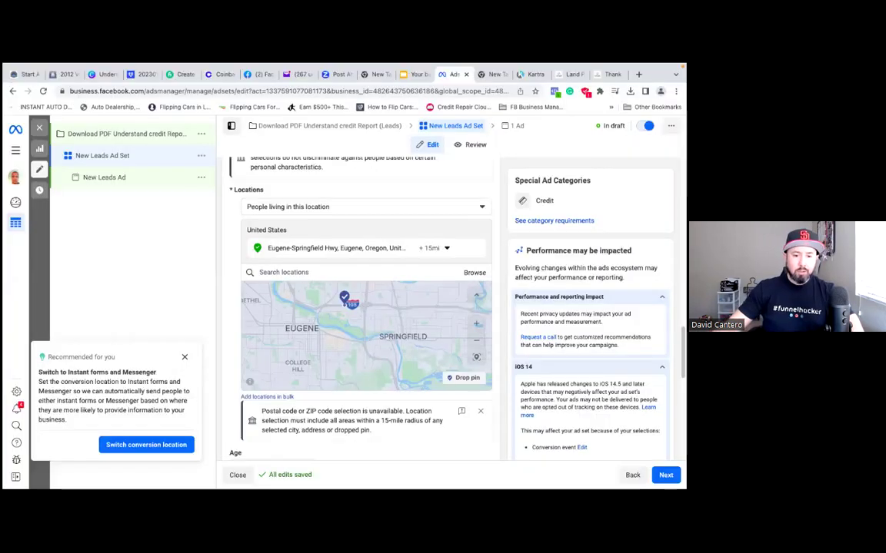
pyautogui.scroll(-3, 366, 308)
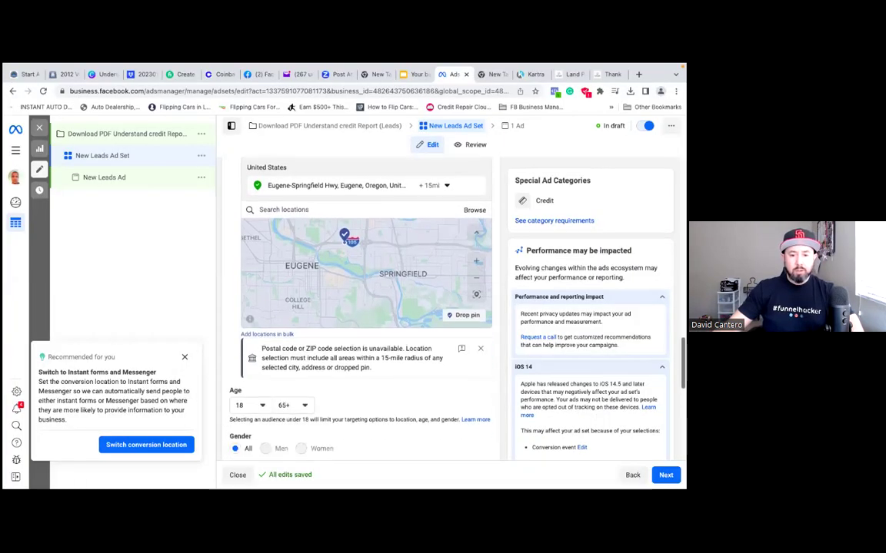
pyautogui.scroll(-2, 365, 308)
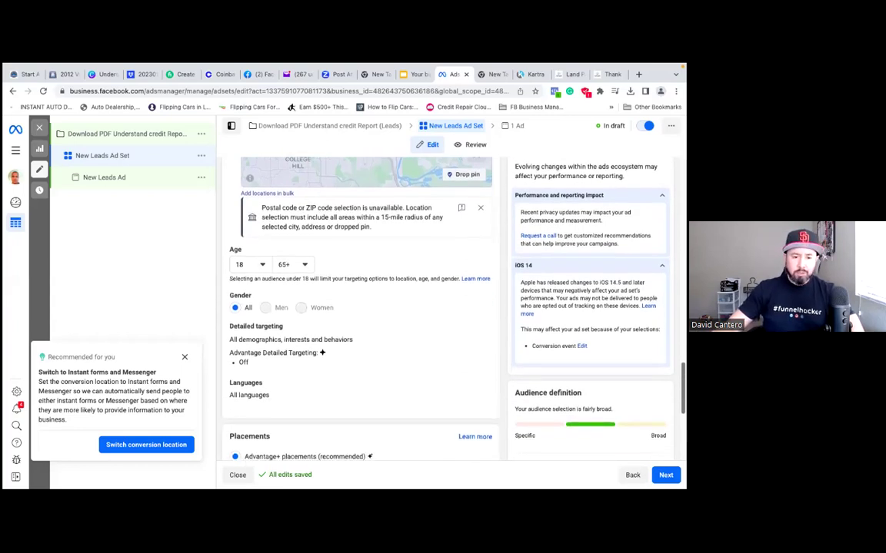
pyautogui.click(304, 265)
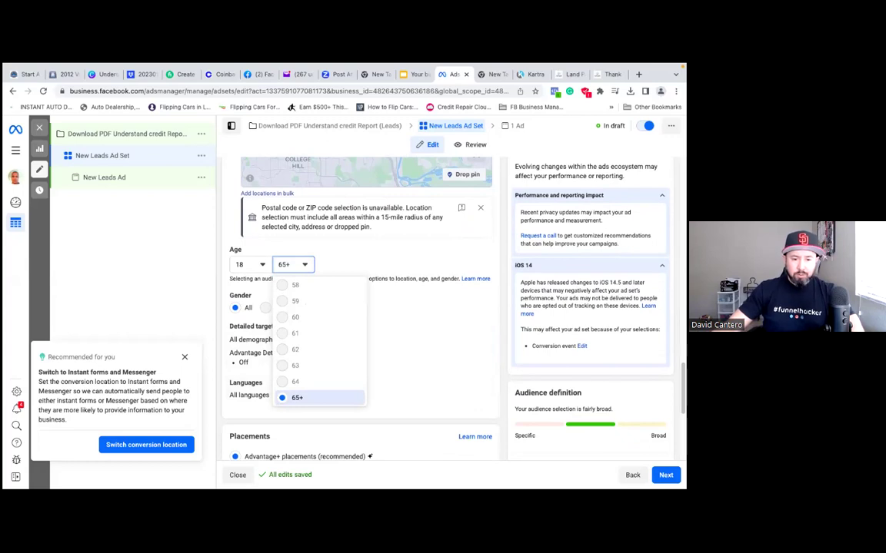
pyautogui.scroll(-3, 209, 365)
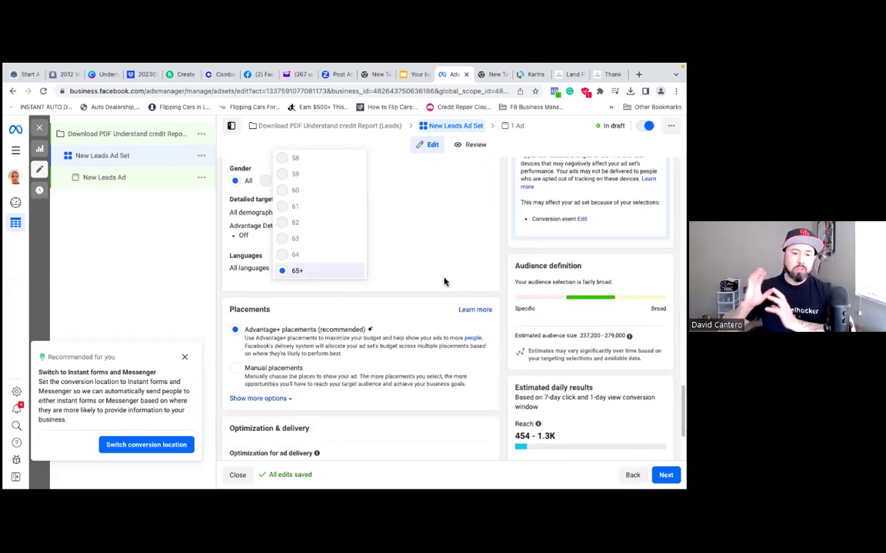
pyautogui.scroll(4, 399, 254)
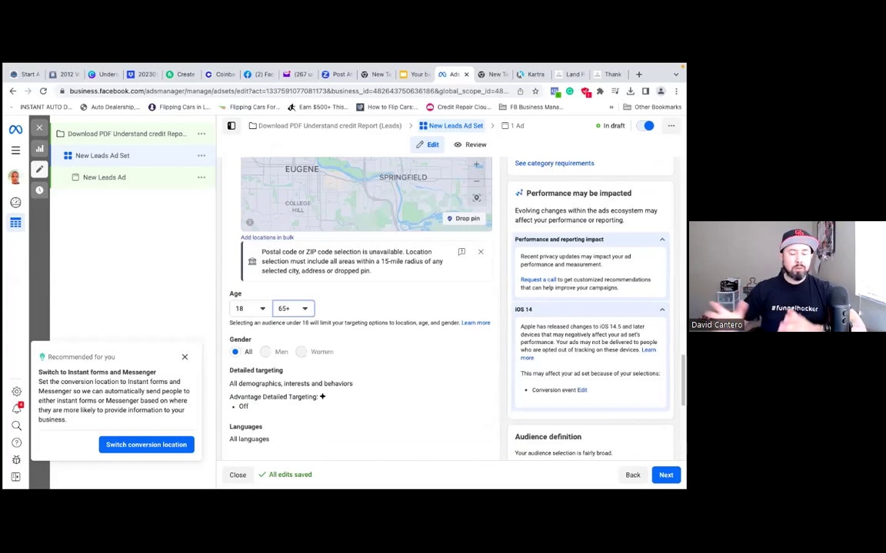
# Switch the ad set to manual placements and exclude the Audience network and Messenger platforms
pyautogui.scroll(-5, 361, 307)
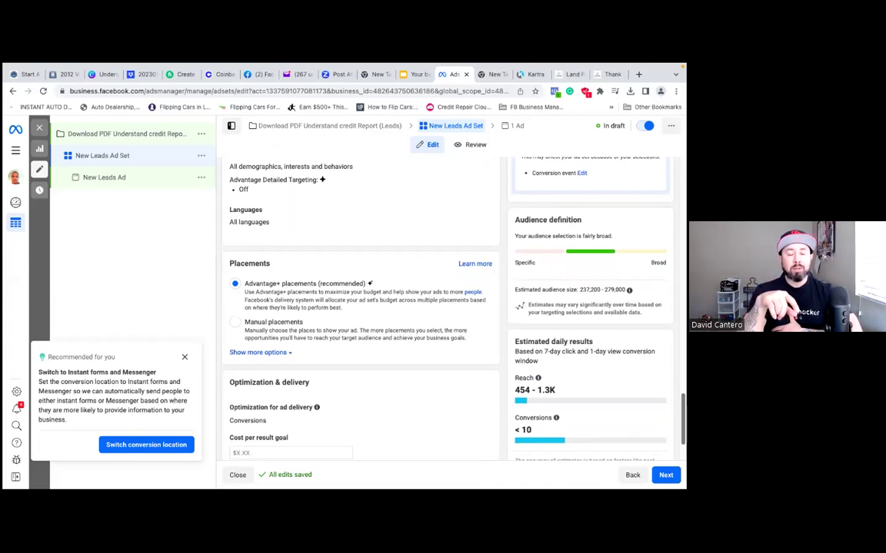
pyautogui.click(236, 323)
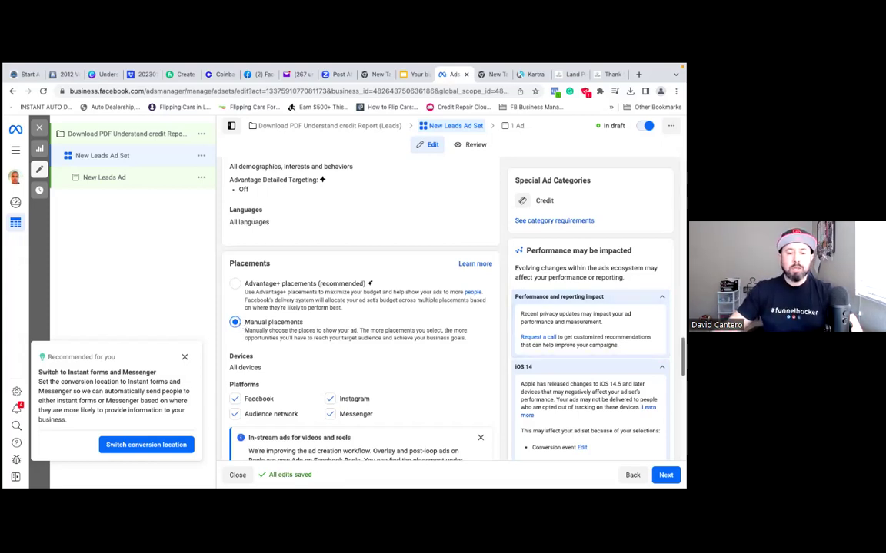
pyautogui.scroll(-3, 225, 303)
pyautogui.click(234, 299)
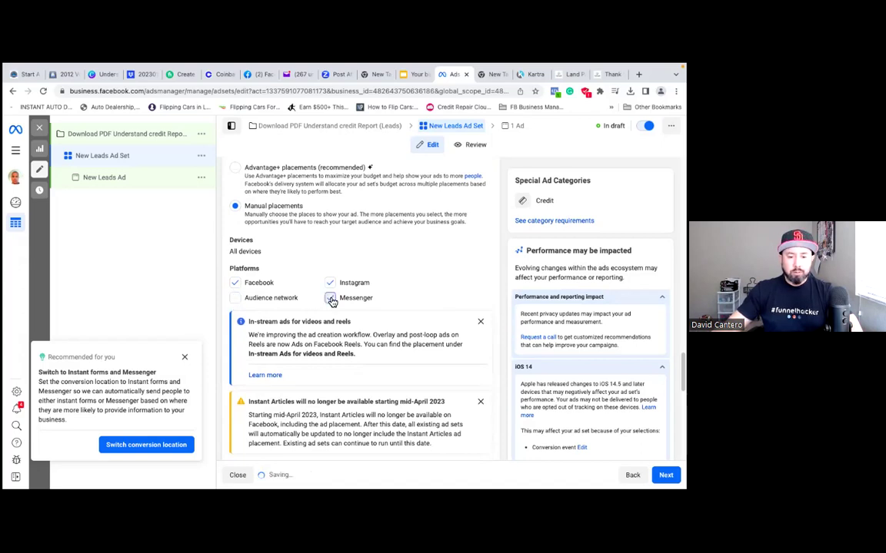
pyautogui.click(331, 298)
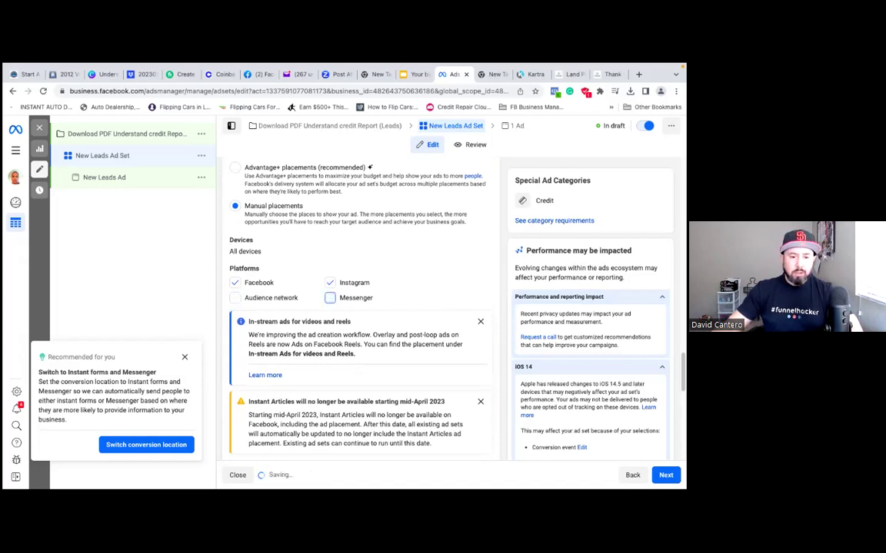
pyautogui.scroll(-6, 361, 308)
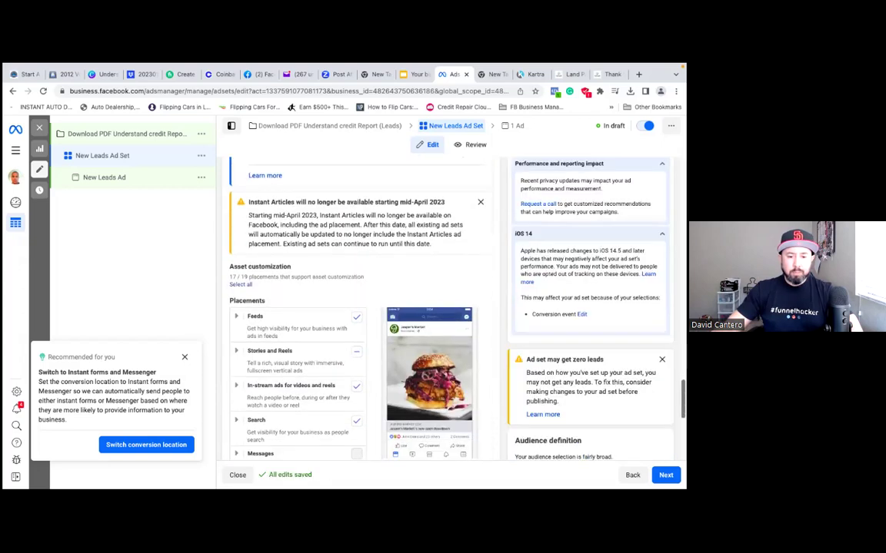
pyautogui.scroll(-2, 361, 307)
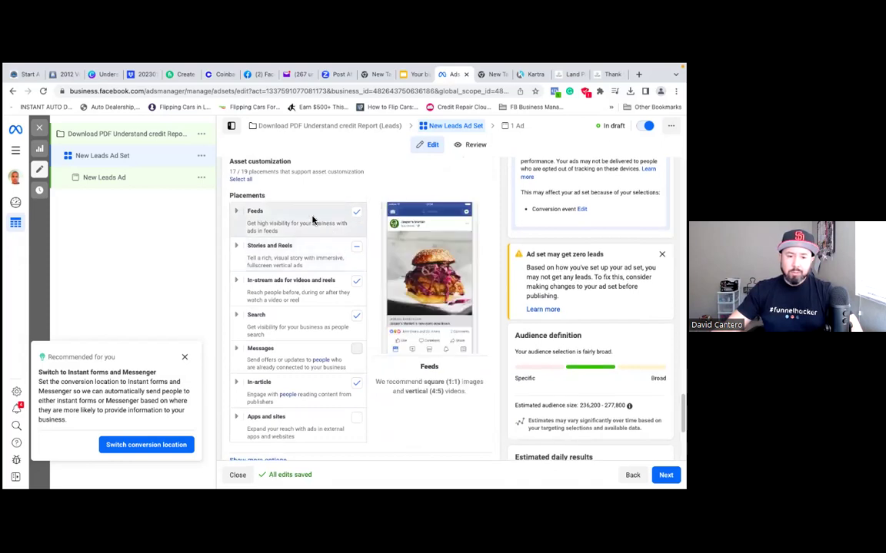
# Exclude Facebook video feeds and Facebook right column from the ad set's Feeds placements
pyautogui.click(237, 212)
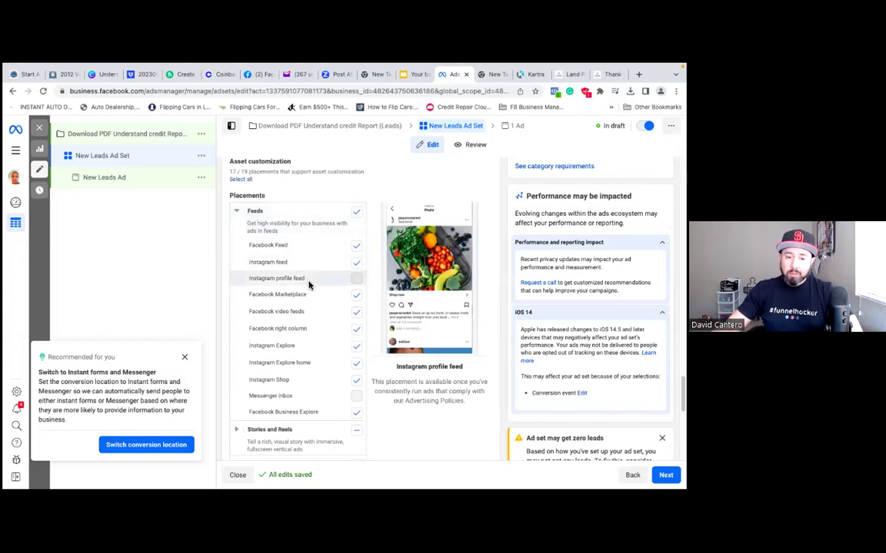
pyautogui.click(355, 312)
pyautogui.click(356, 328)
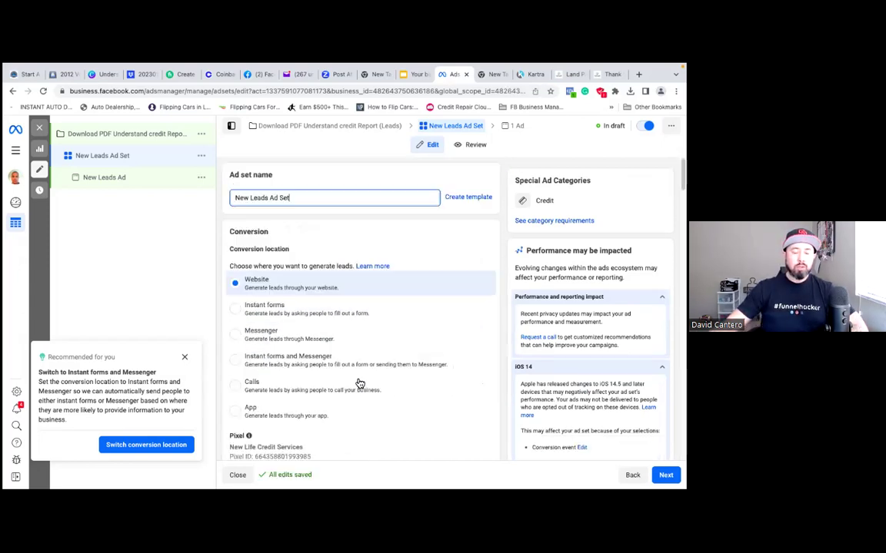
# Rename the ad set as "Eugene/Spfd - 10 day edit placement"
pyautogui.click(296, 197)
pyautogui.press('BackSpace')
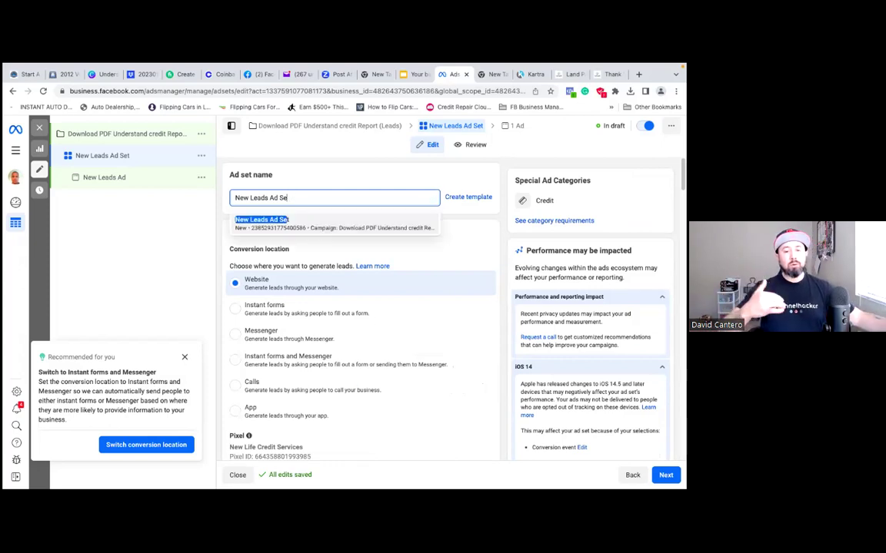
pyautogui.press('BackSpace')
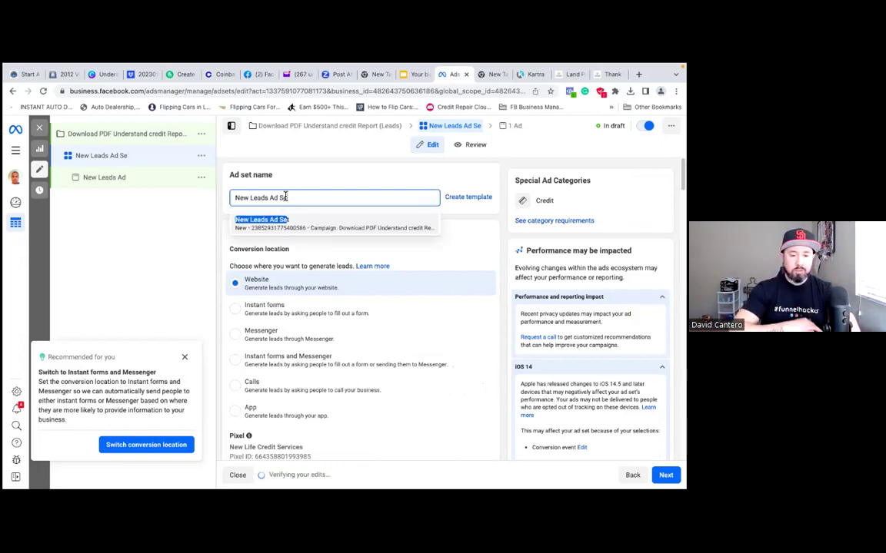
pyautogui.press('BackSpace')
pyautogui.press('BackSpace')
pyautogui.press('BackSpace')
pyautogui.press('BackSpace')
pyautogui.press('BackSpace')
pyautogui.press('BackSpace')
pyautogui.press('BackSpace')
pyautogui.press('BackSpace')
pyautogui.press('BackSpace')
pyautogui.press('BackSpace')
pyautogui.press('BackSpace')
pyautogui.press('BackSpace')
pyautogui.press('BackSpace')
pyautogui.press('BackSpace')
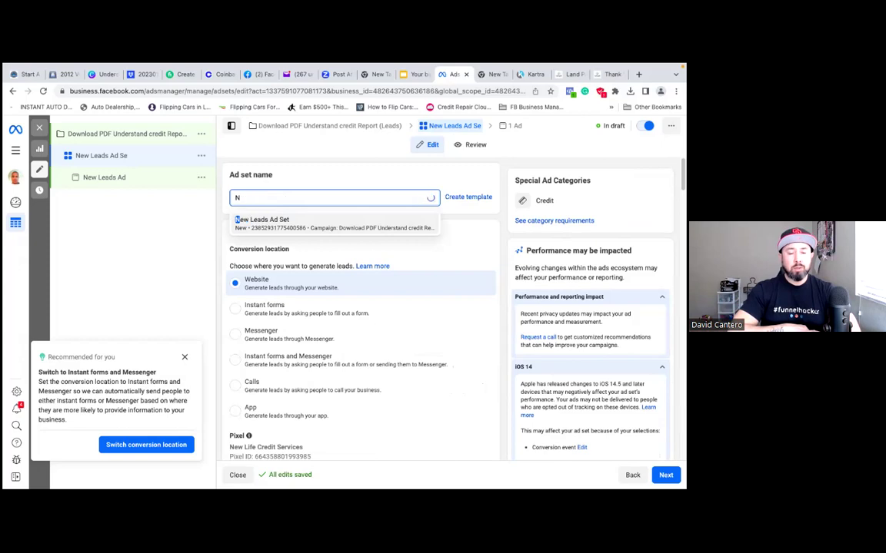
pyautogui.write('E')
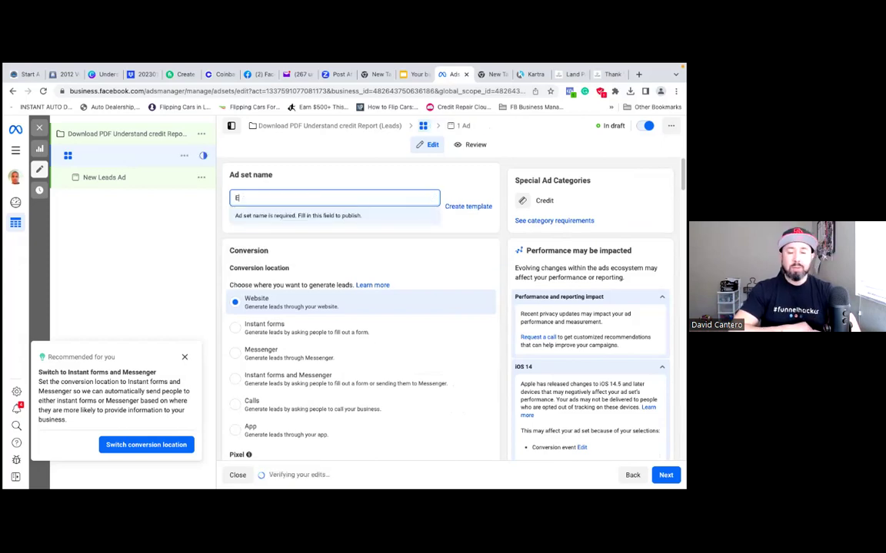
pyautogui.write('ugene')
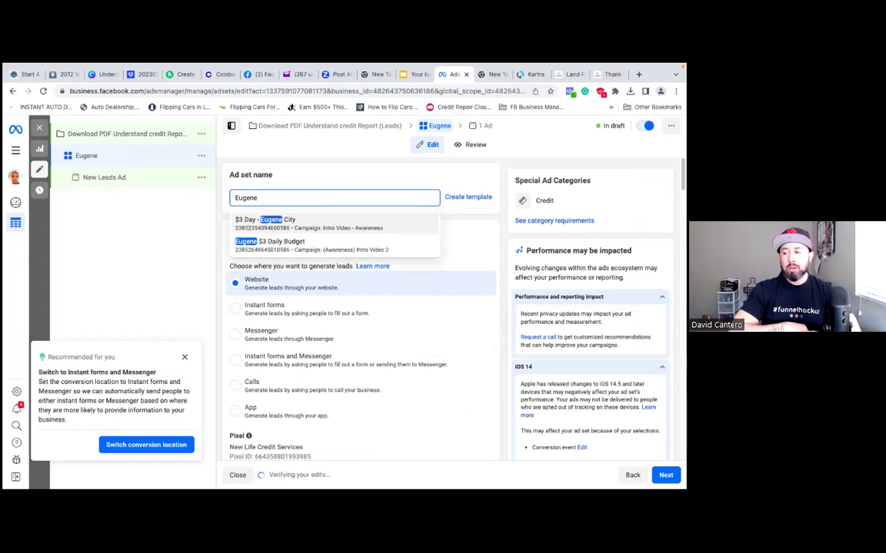
pyautogui.write('/')
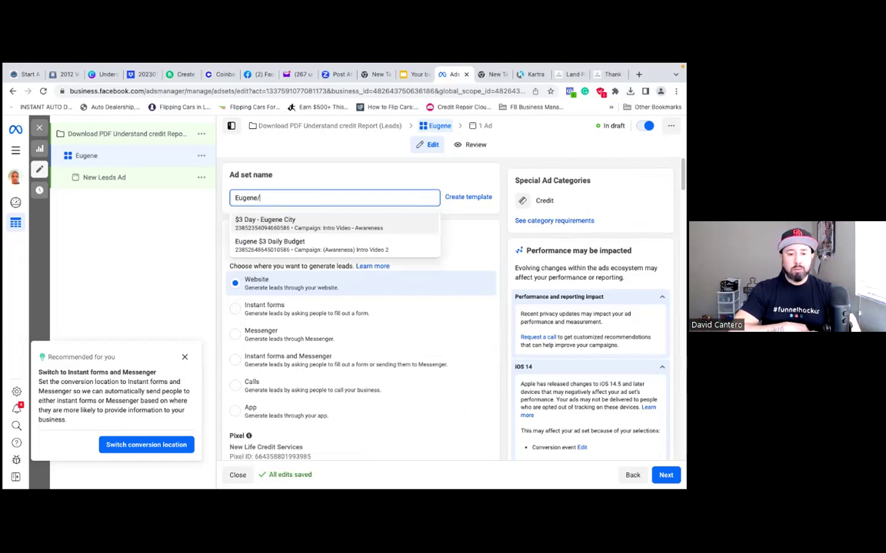
pyautogui.write('Spfd')
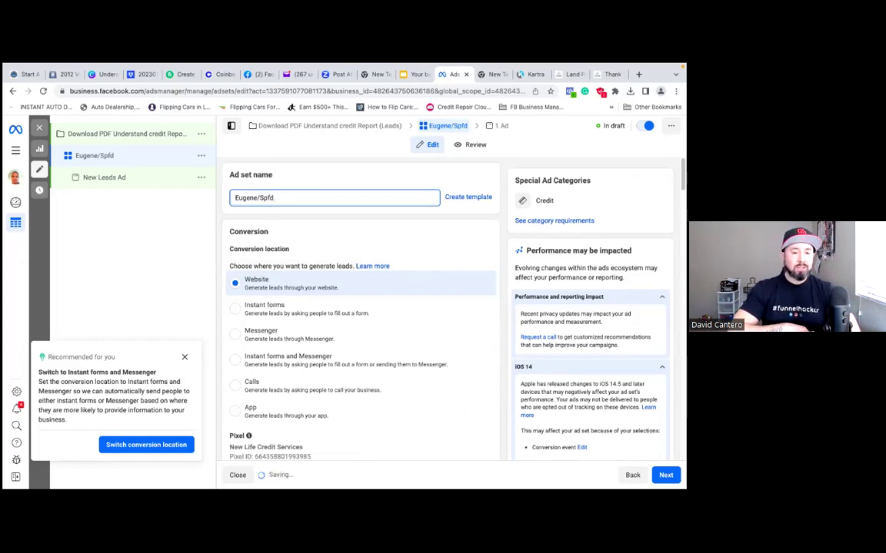
pyautogui.write('-')
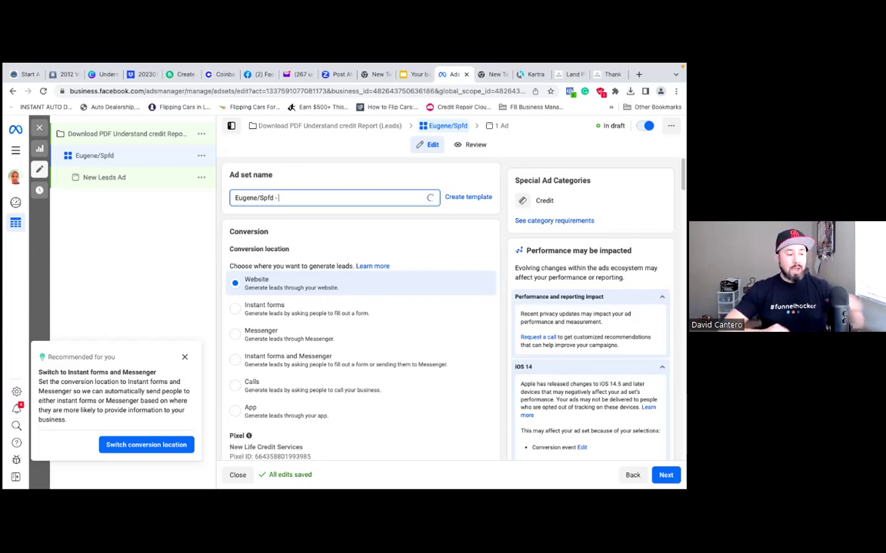
pyautogui.write(' 10 day')
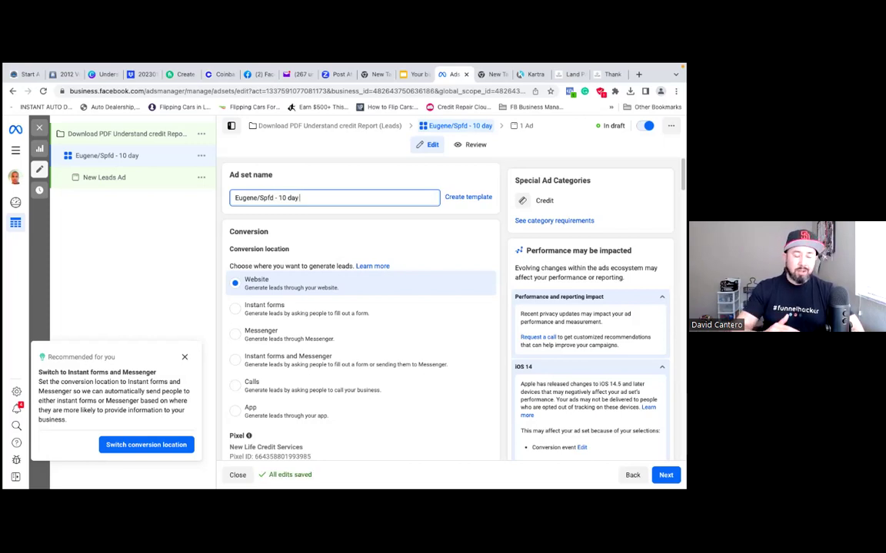
pyautogui.write(' ed')
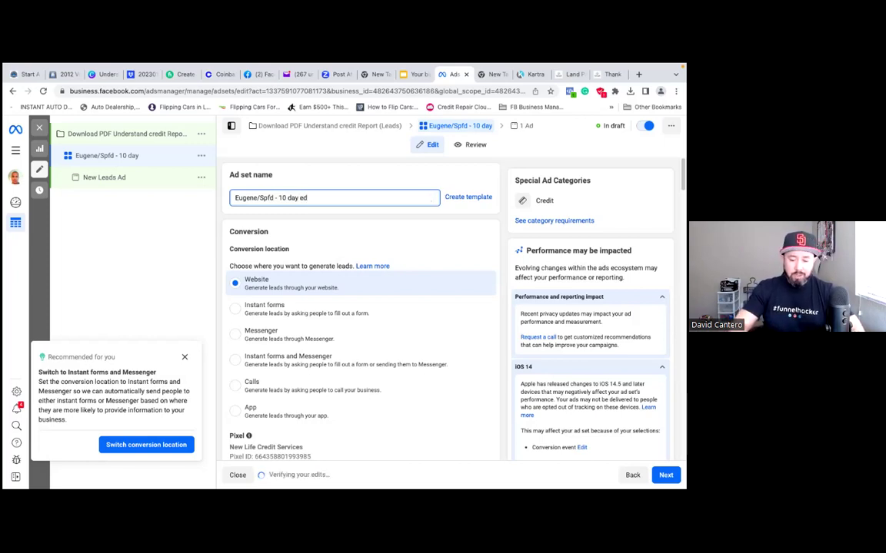
pyautogui.write('it')
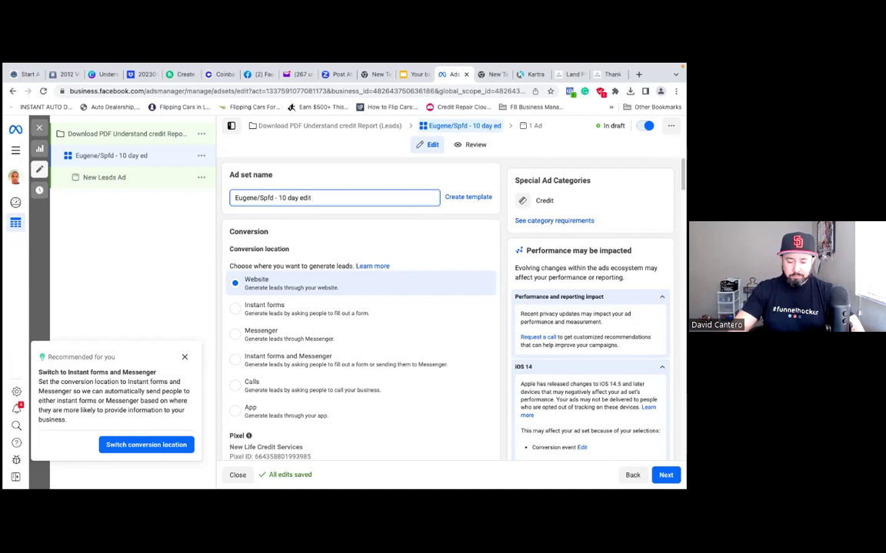
pyautogui.write(' placement')
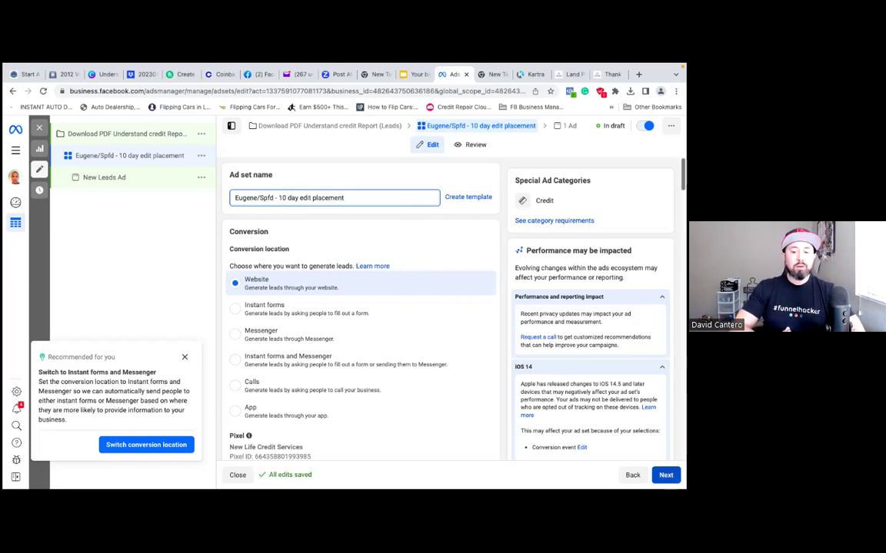
# Continue to the ad's settings and select demandthatgoodcredit as its Instagram account
pyautogui.click(665, 475)
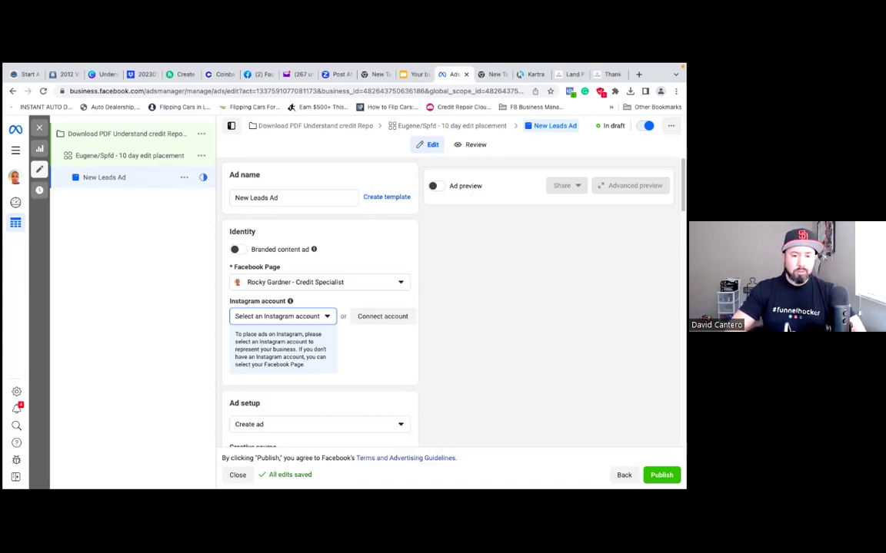
pyautogui.scroll(-1, 319, 308)
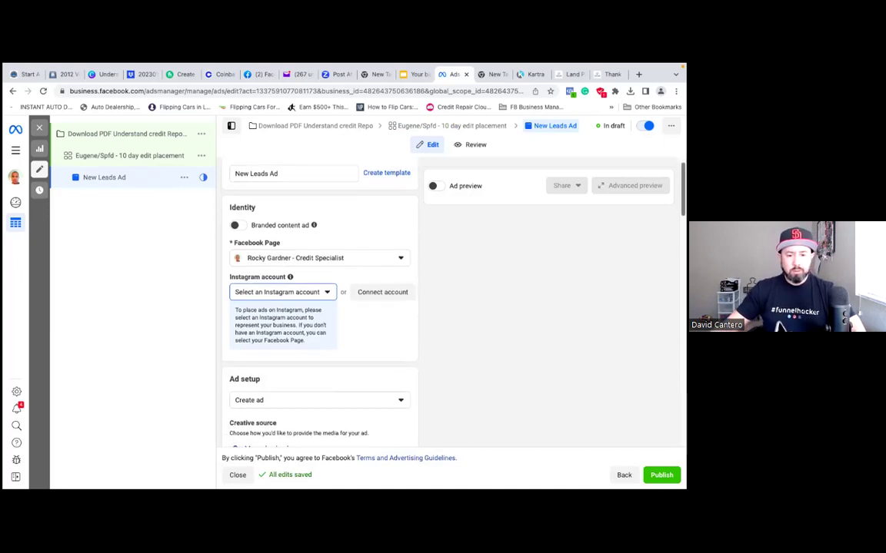
pyautogui.scroll(1, 319, 308)
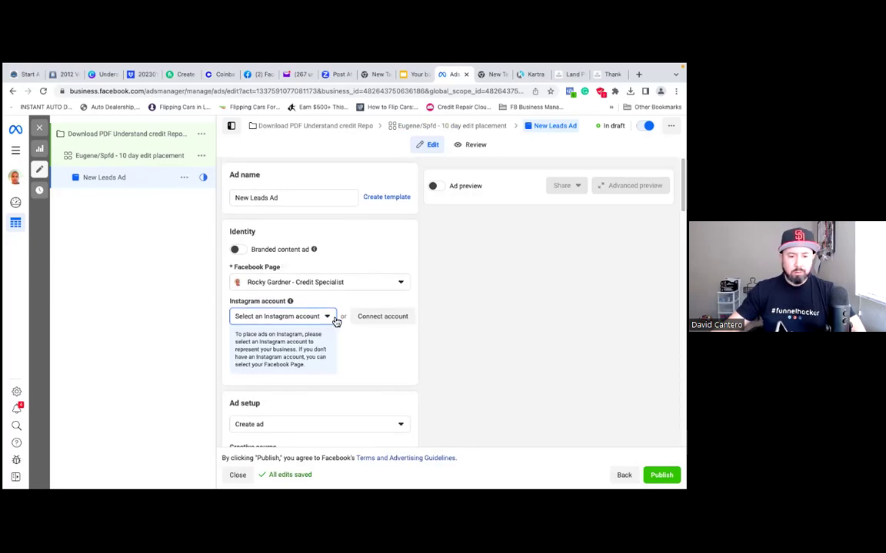
pyautogui.click(328, 317)
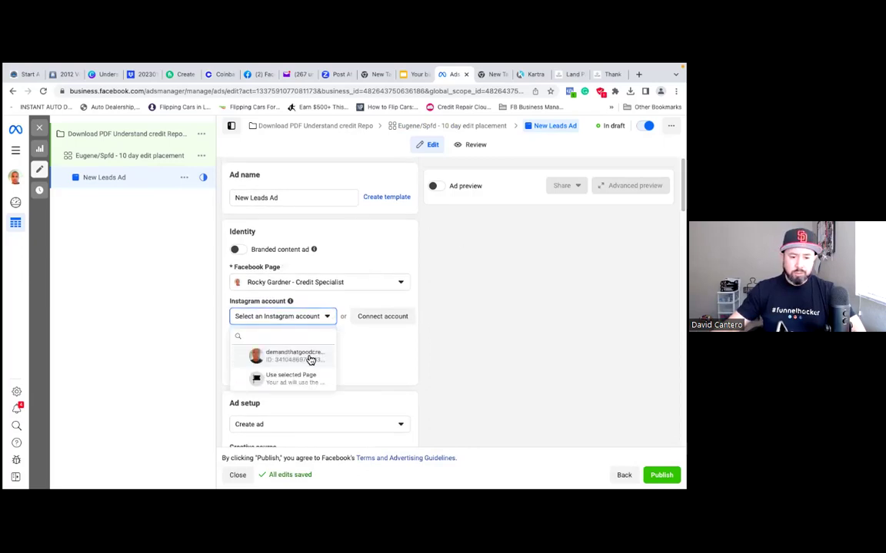
pyautogui.click(309, 357)
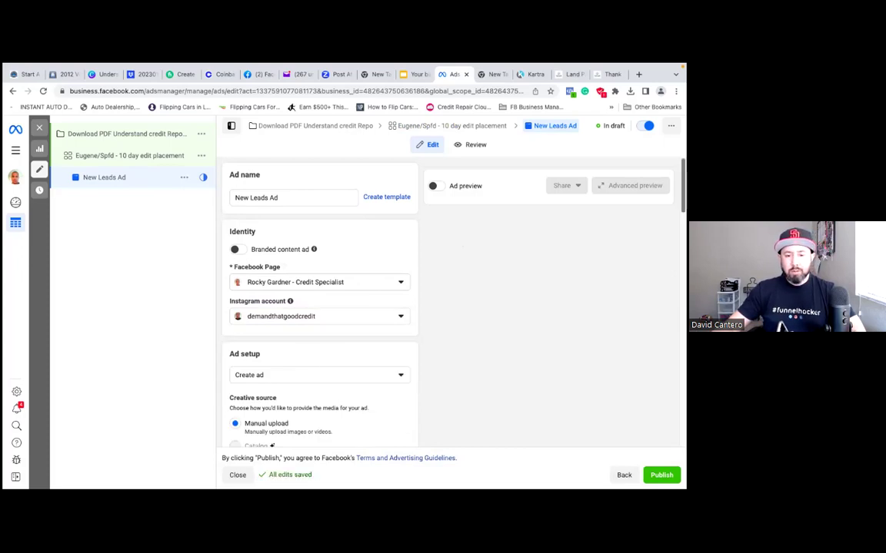
# Set the ad to use an existing post and choose the "Hey Eugene" Facebook video post dated Feb 20, 2023
pyautogui.scroll(-3, 418, 268)
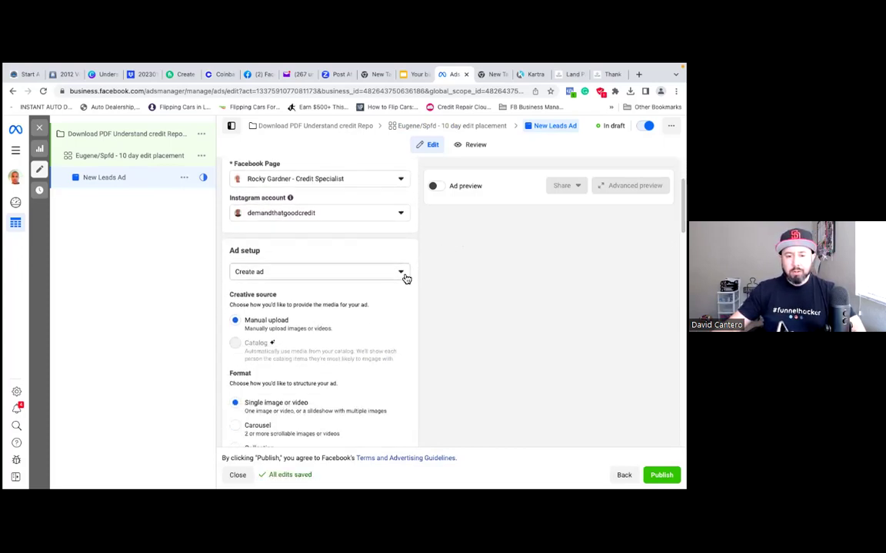
pyautogui.click(405, 277)
pyautogui.click(377, 312)
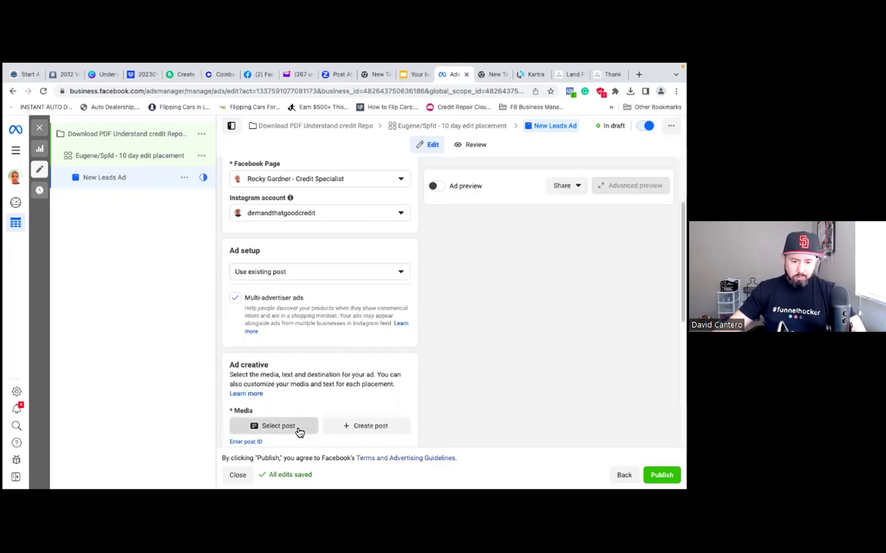
pyautogui.click(298, 432)
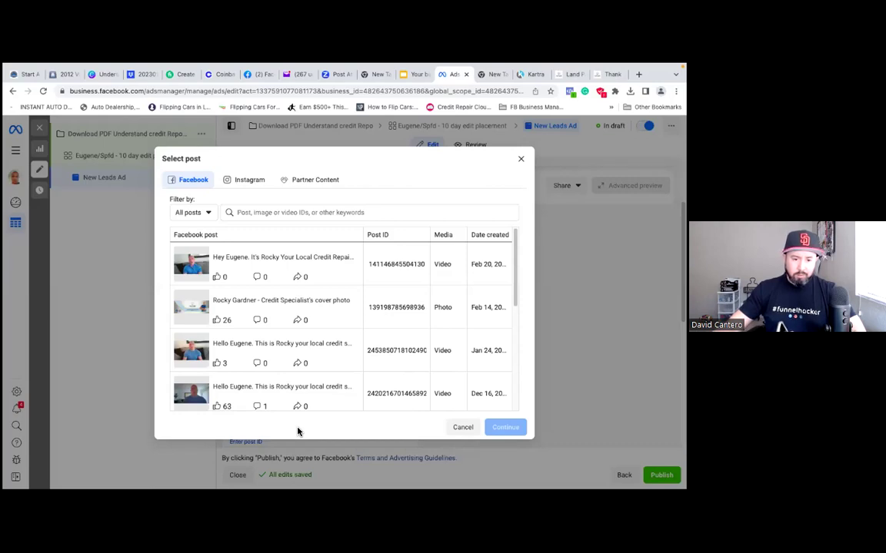
pyautogui.click(201, 266)
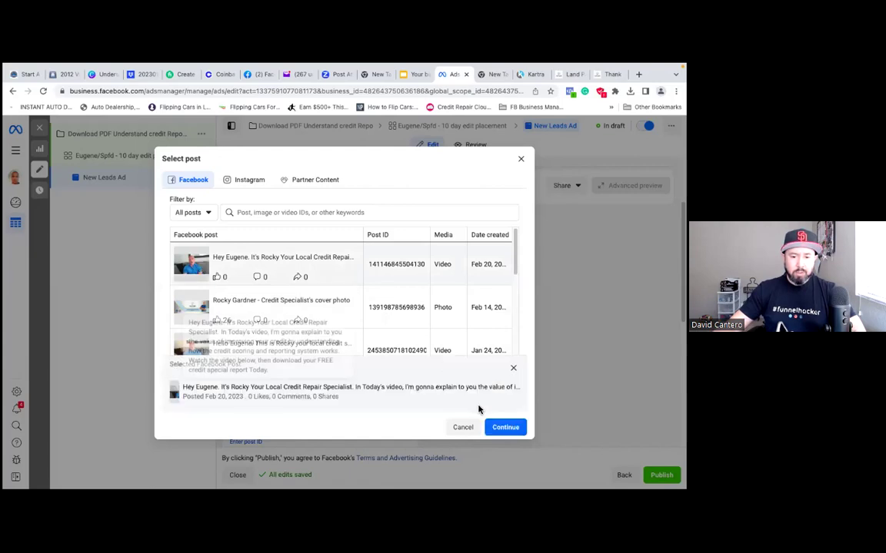
pyautogui.click(503, 429)
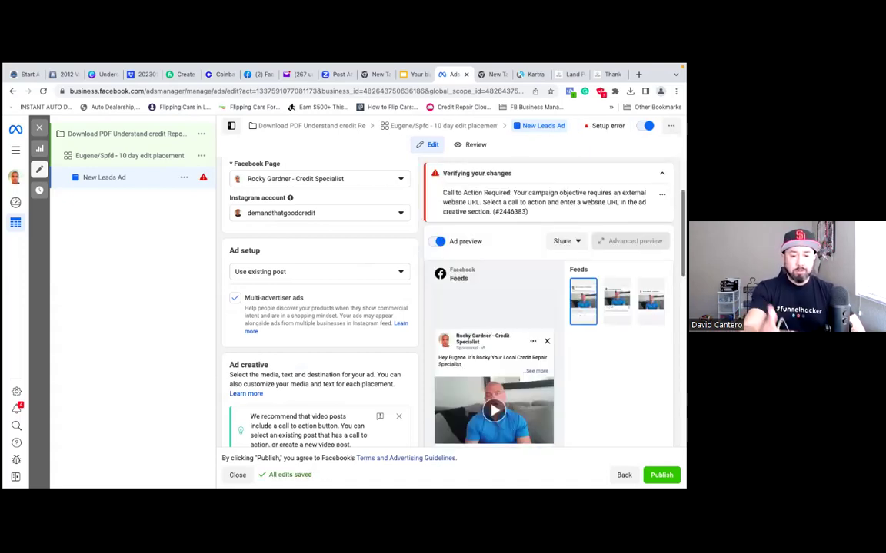
pyautogui.scroll(-3, 319, 308)
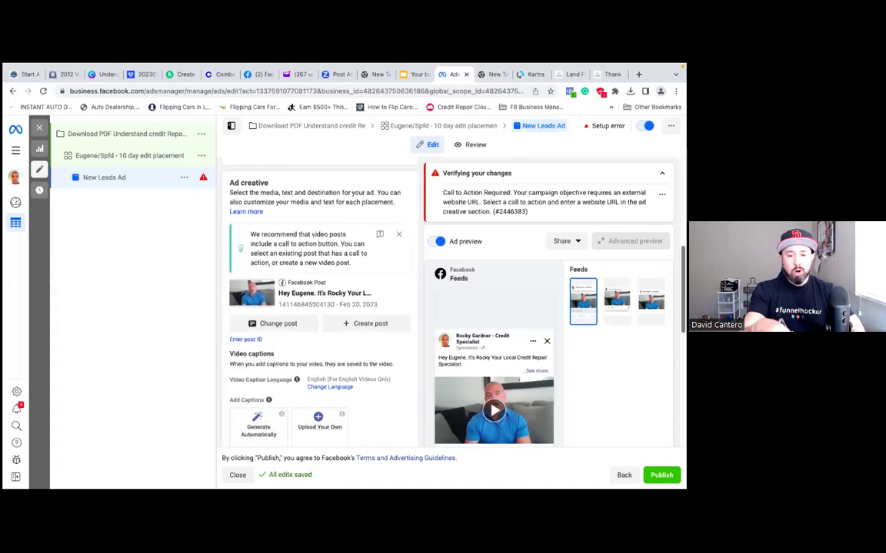
pyautogui.scroll(-1, 319, 307)
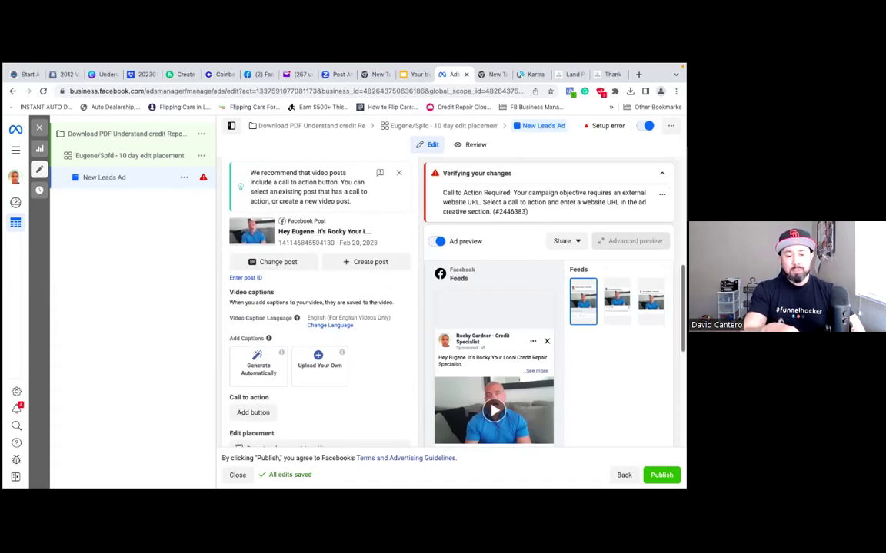
pyautogui.scroll(-1, 319, 307)
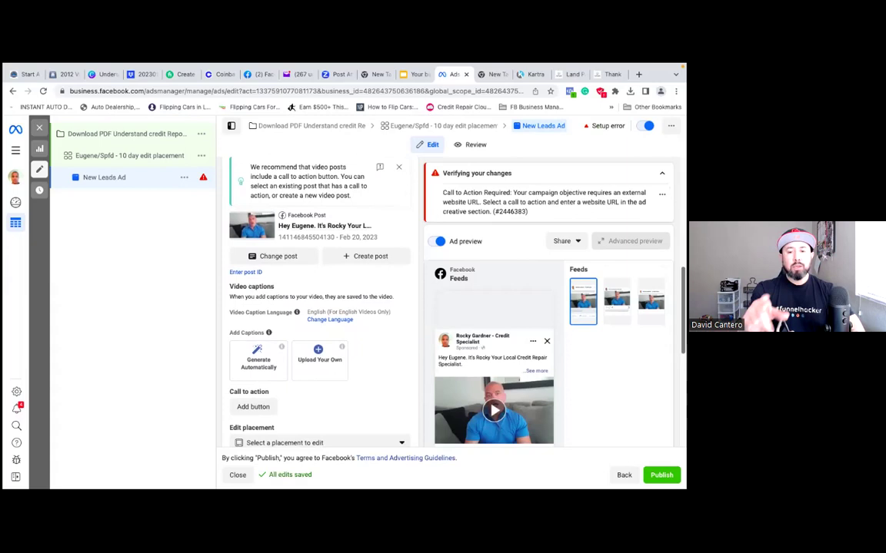
pyautogui.scroll(-2, 319, 307)
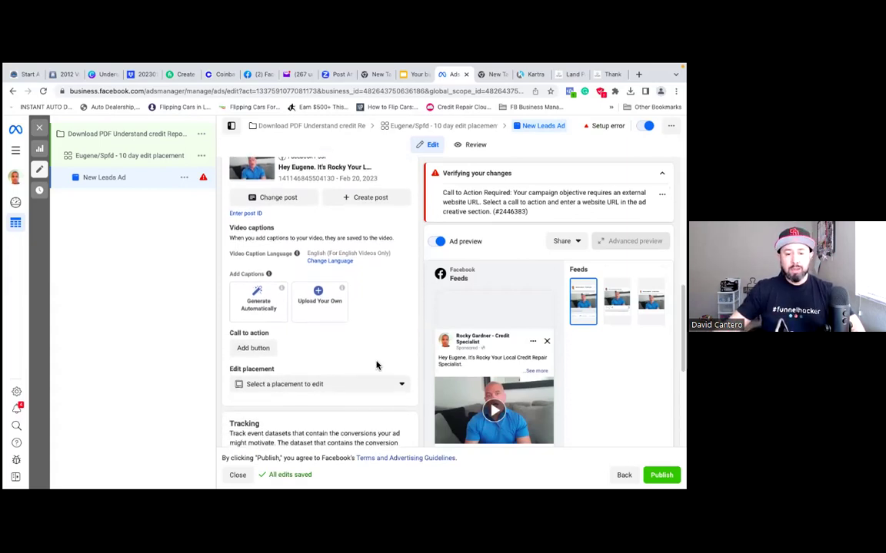
pyautogui.click(251, 350)
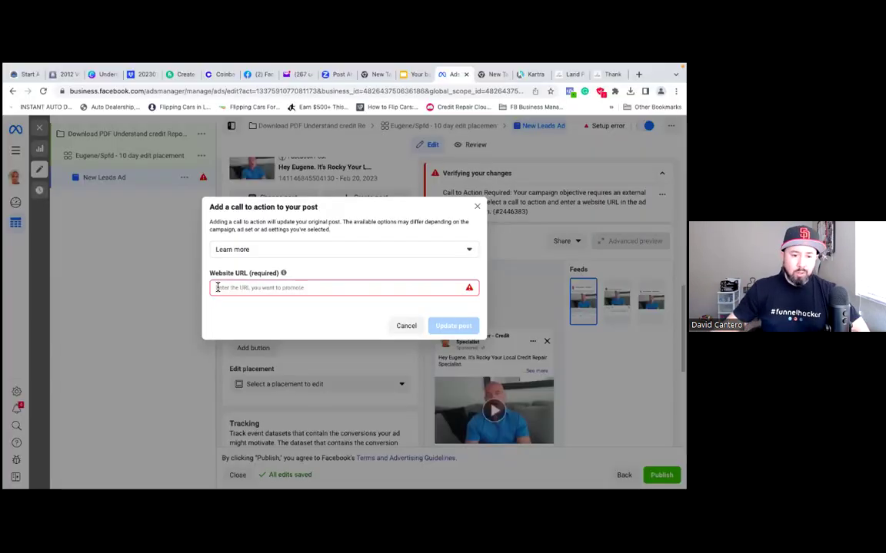
pyautogui.click(217, 288)
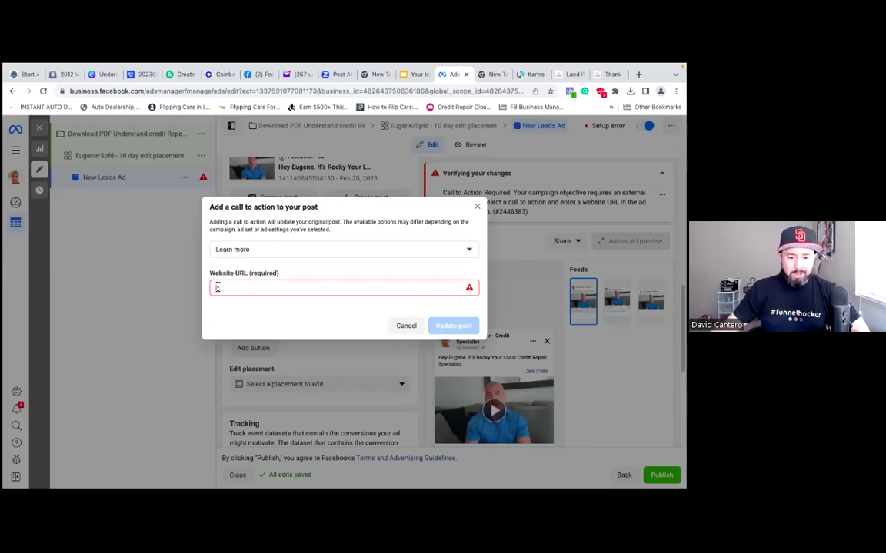
pyautogui.write('https://www.demandgoodcredit.com/FreeDownload')
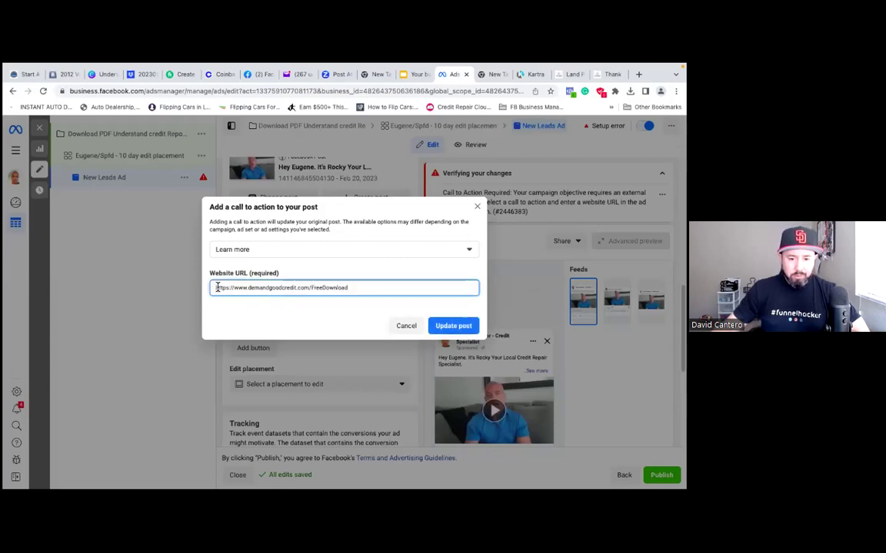
pyautogui.click(454, 326)
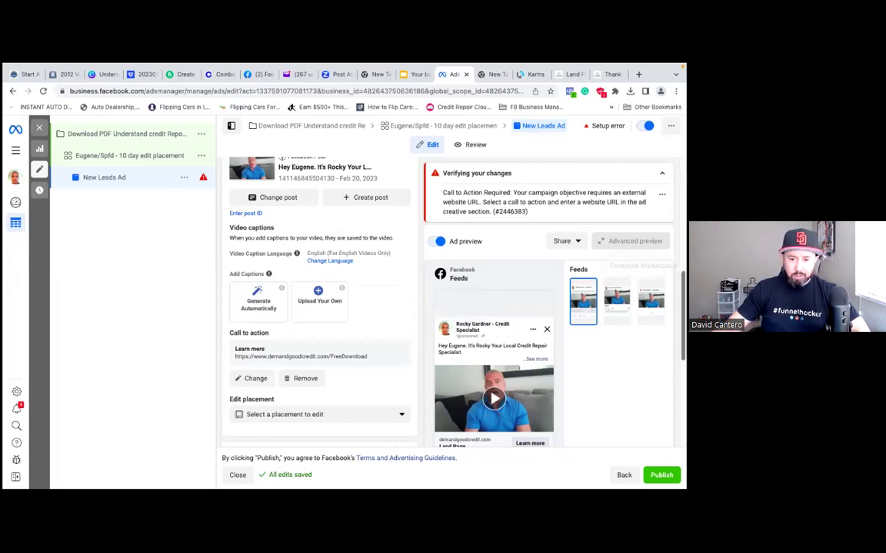
# Review the ad's tracking settings and feed preview, and publish the ad
pyautogui.scroll(-3, 319, 307)
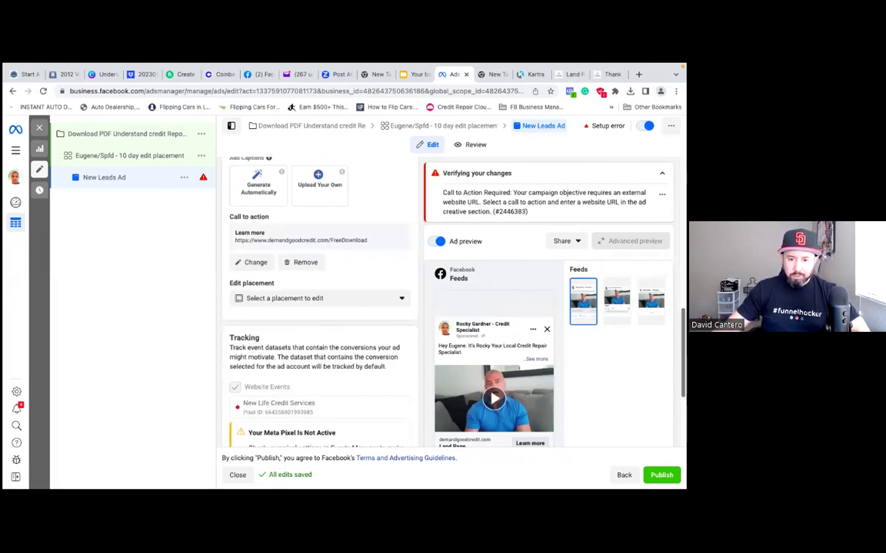
pyautogui.scroll(-4, 319, 307)
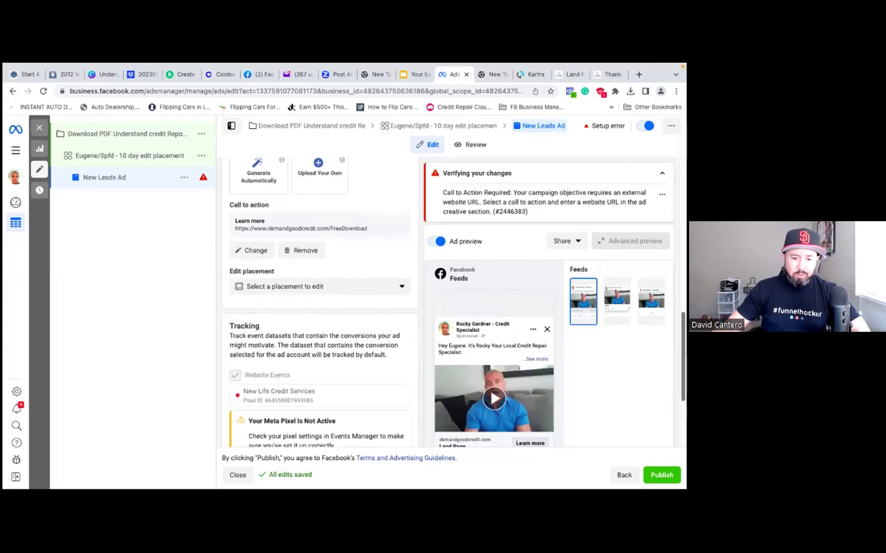
pyautogui.scroll(-1, 449, 307)
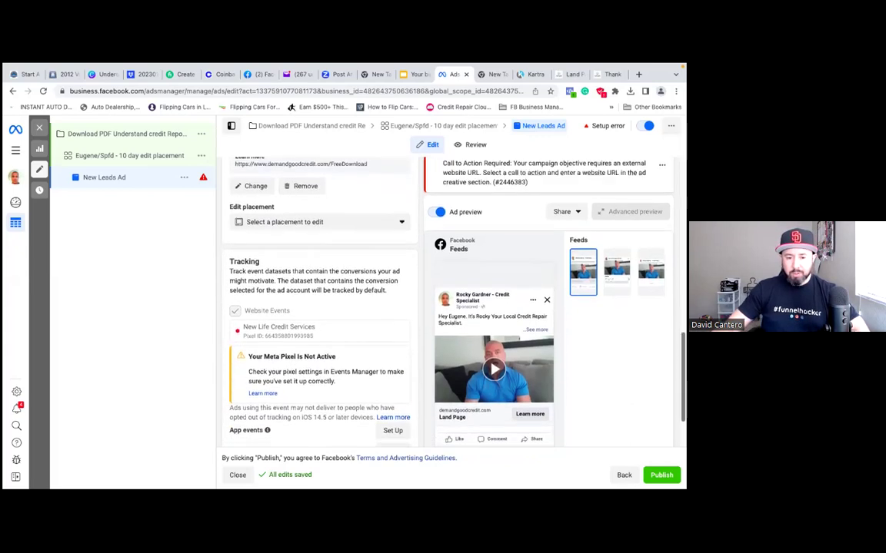
pyautogui.scroll(-1, 449, 307)
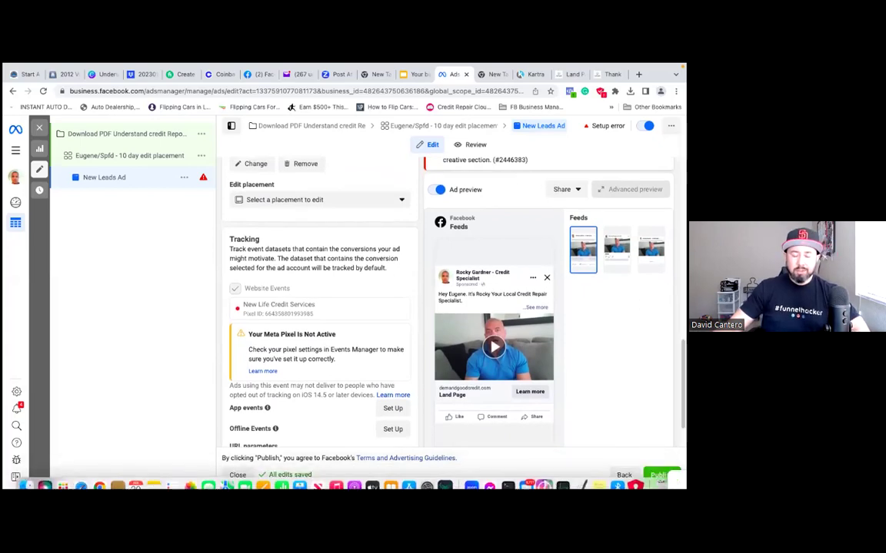
pyautogui.click(661, 475)
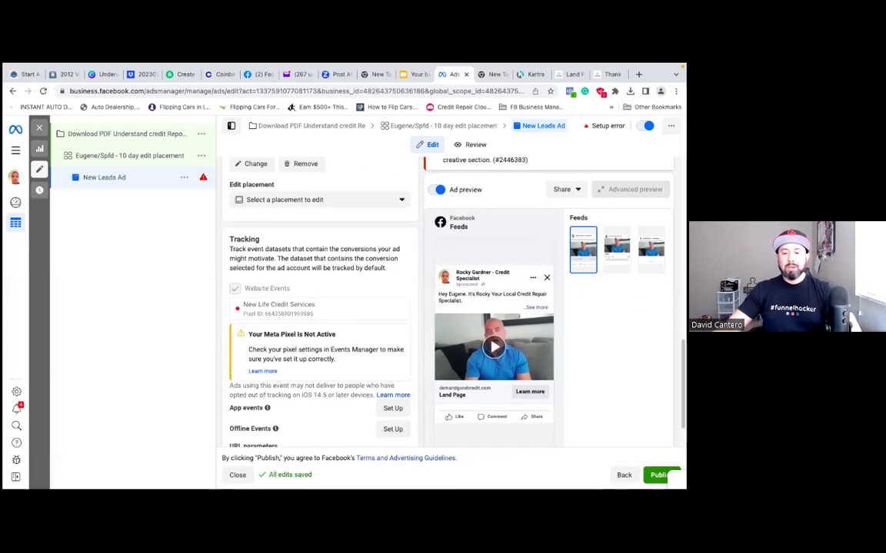